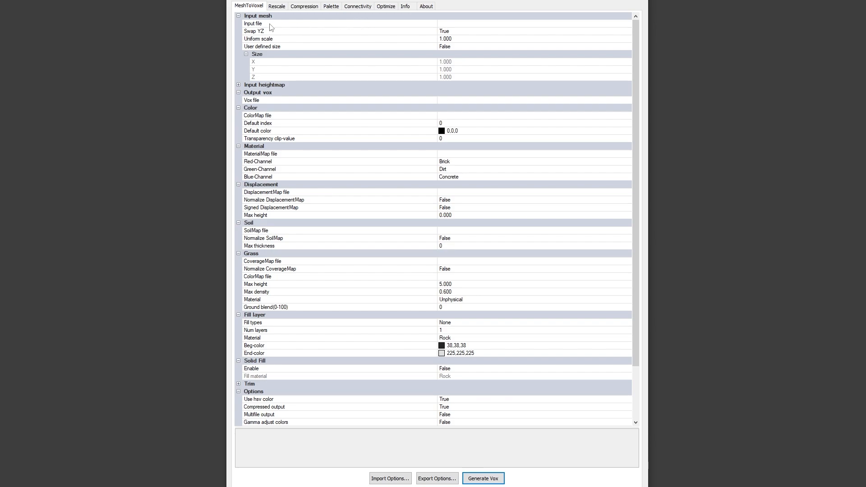
- Load basic-terrain.obj from the VoxTool Tutorial (F:) drive as the input mesh
{"action": "left_click", "coordinate": [628, 26]}
{"action": "left_click", "coordinate": [628, 25]}
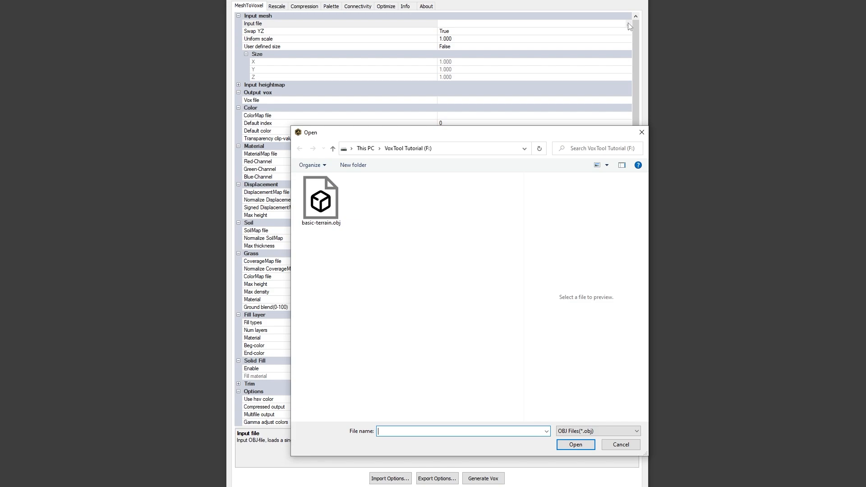
{"action": "left_click", "coordinate": [322, 202]}
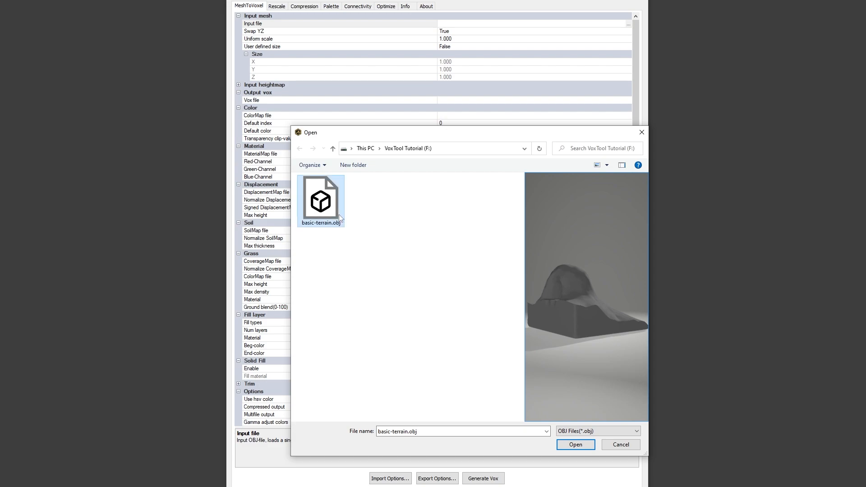
{"action": "double_click", "coordinate": [322, 195]}
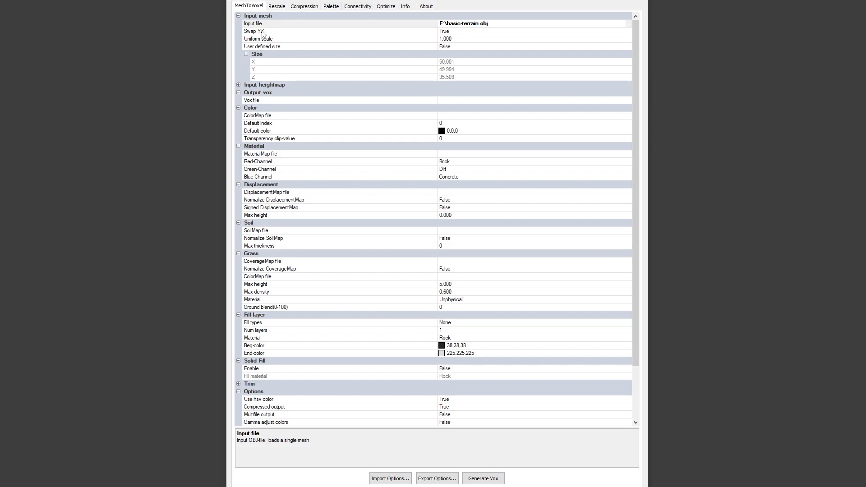
- Review the Swap YZ and uniform scale options, and try the user defined size override on the mesh
{"action": "left_click", "coordinate": [376, 34]}
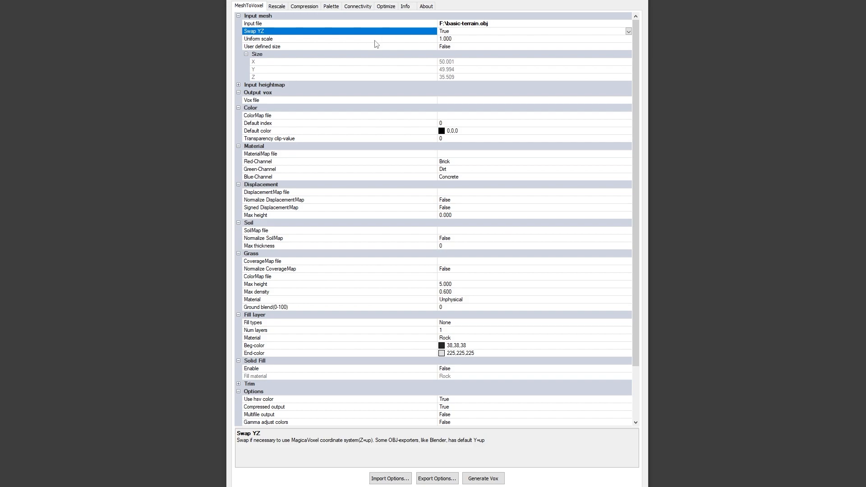
{"action": "left_click", "coordinate": [295, 42]}
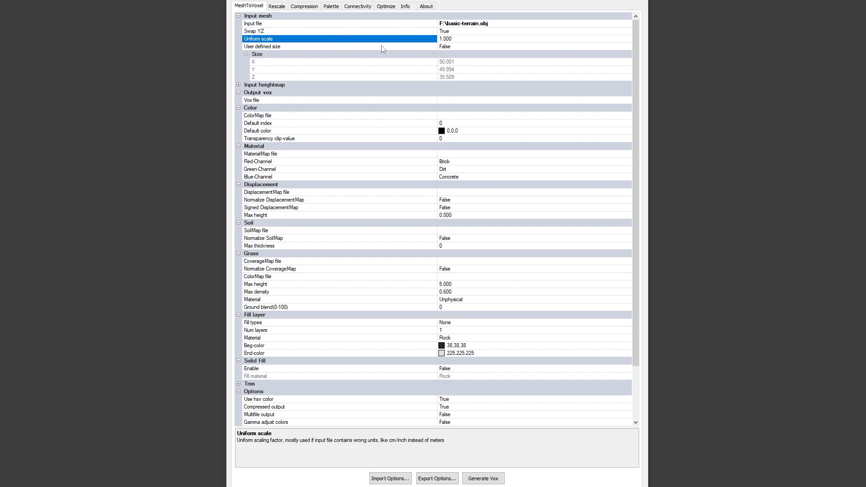
{"action": "left_click", "coordinate": [627, 47]}
{"action": "left_click", "coordinate": [615, 53]}
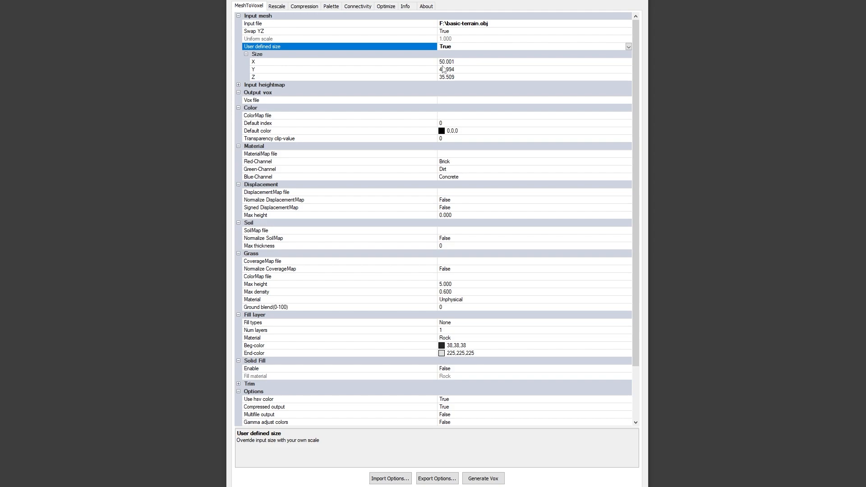
{"action": "double_click", "coordinate": [593, 45]}
- Set the output vox file to terrain on the VoxTool Tutorial (F:) drive
{"action": "double_click", "coordinate": [629, 100]}
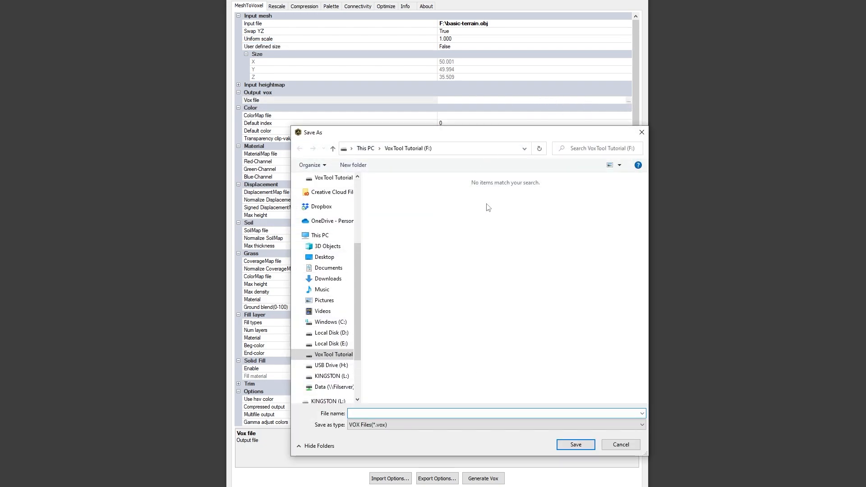
{"action": "type", "text": "terrain"}
{"action": "key", "text": "Return"}
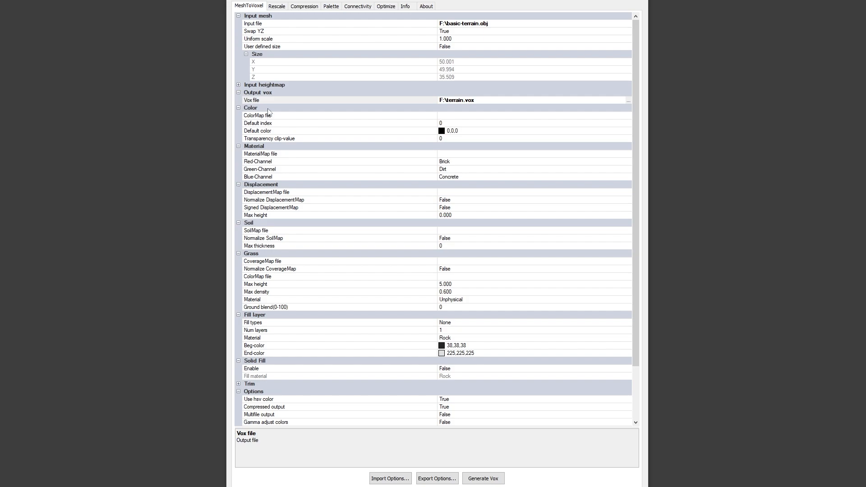
- Assign basic-terrain-color.png as the color map file in the Color settings
{"action": "left_click", "coordinate": [625, 116]}
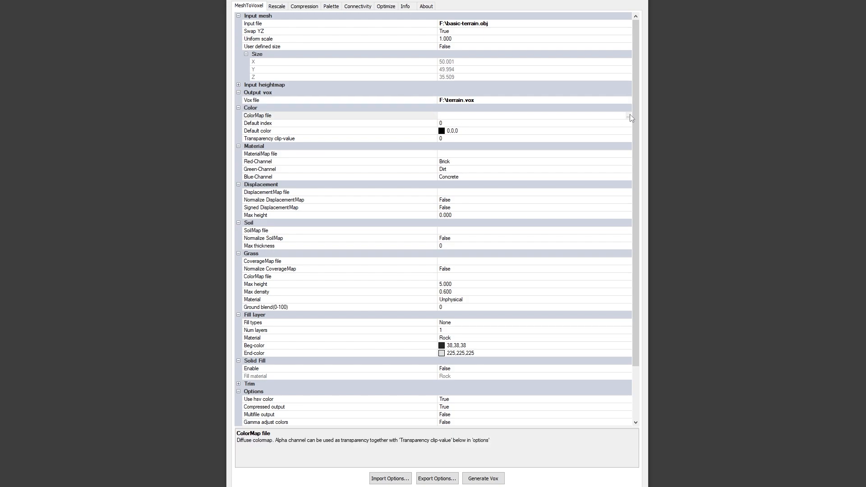
{"action": "left_click", "coordinate": [628, 116]}
{"action": "double_click", "coordinate": [321, 197]}
- Examine the descriptions of the color map file, default index, default color and transparency clip-value options
{"action": "left_click", "coordinate": [410, 124]}
{"action": "left_click", "coordinate": [411, 131]}
{"action": "left_click", "coordinate": [413, 118]}
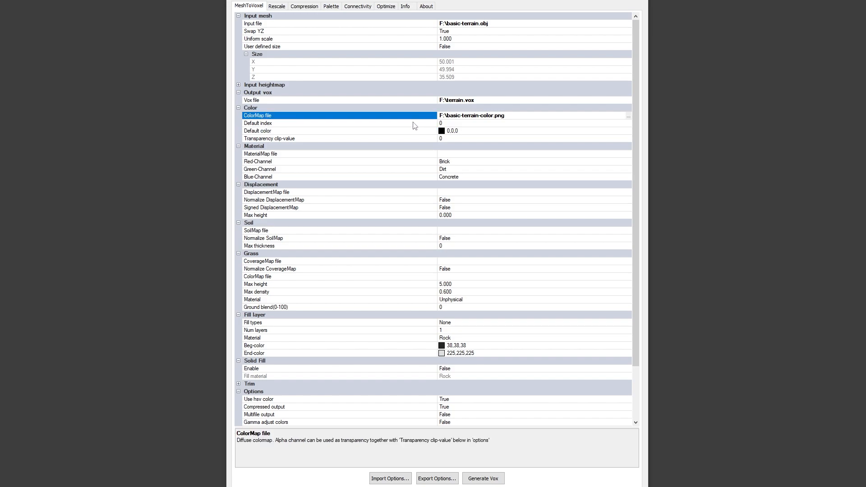
{"action": "left_click", "coordinate": [414, 124]}
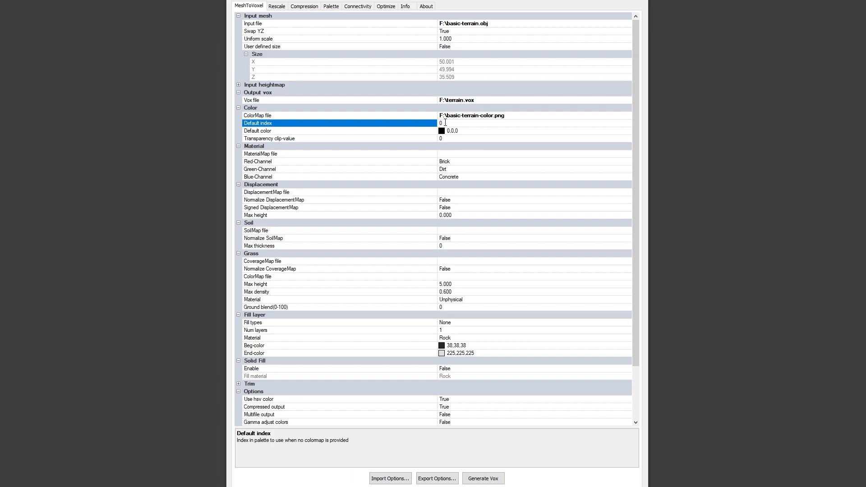
{"action": "left_click", "coordinate": [419, 132]}
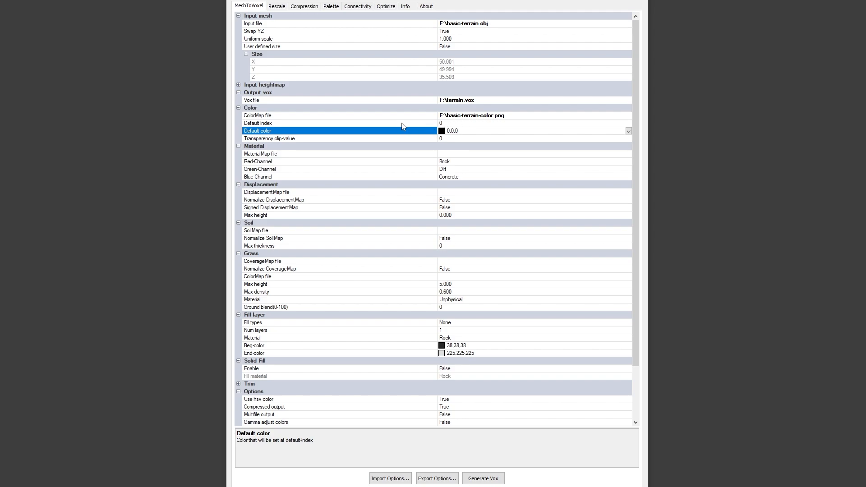
{"action": "left_click", "coordinate": [371, 138]}
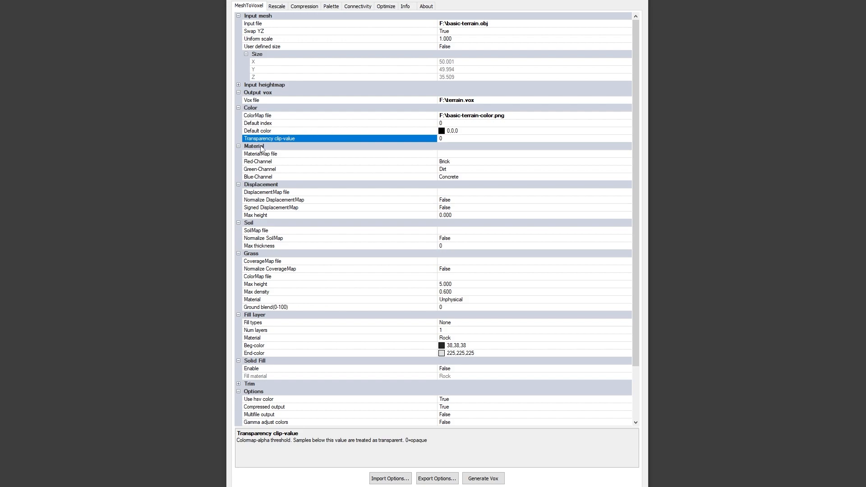
- Assign basic-terrain-material.png as the material map file
{"action": "double_click", "coordinate": [627, 154]}
{"action": "left_click", "coordinate": [319, 257]}
{"action": "double_click", "coordinate": [318, 257]}
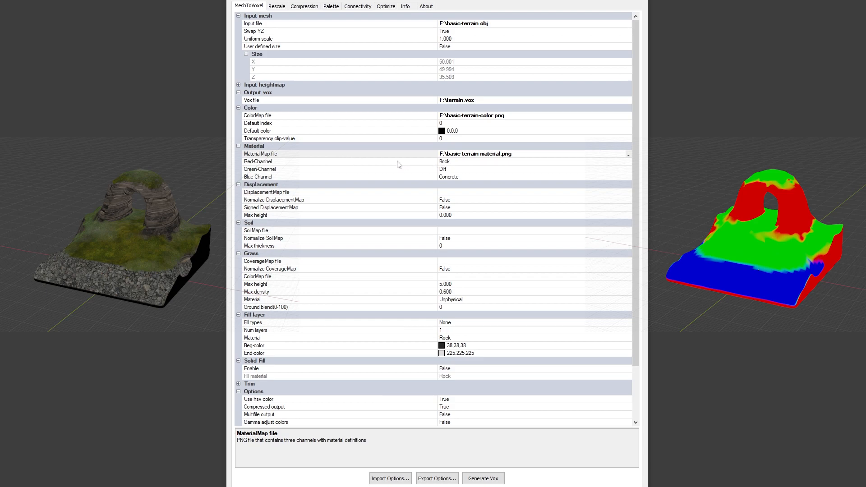
- Try Rock as the red-channel material and return it to Brick, reviewing the green and blue channel options as well
{"action": "left_click", "coordinate": [628, 163]}
{"action": "left_click", "coordinate": [460, 203]}
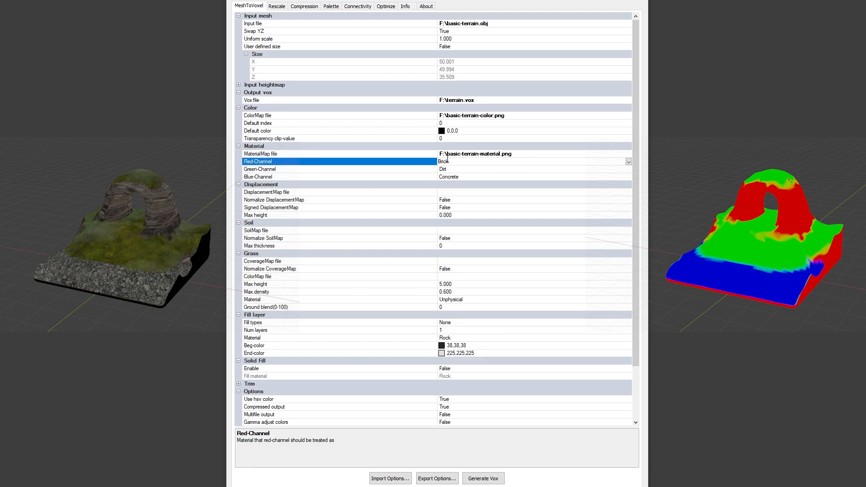
{"action": "left_click", "coordinate": [628, 162]}
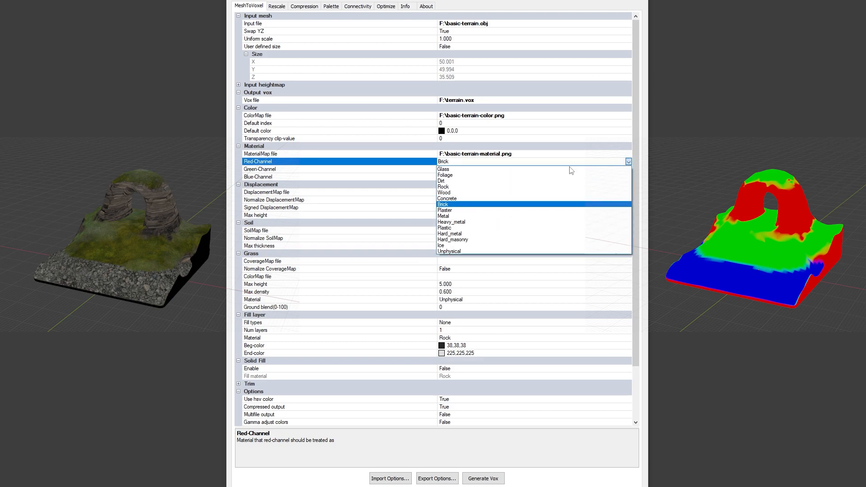
{"action": "left_click", "coordinate": [469, 186]}
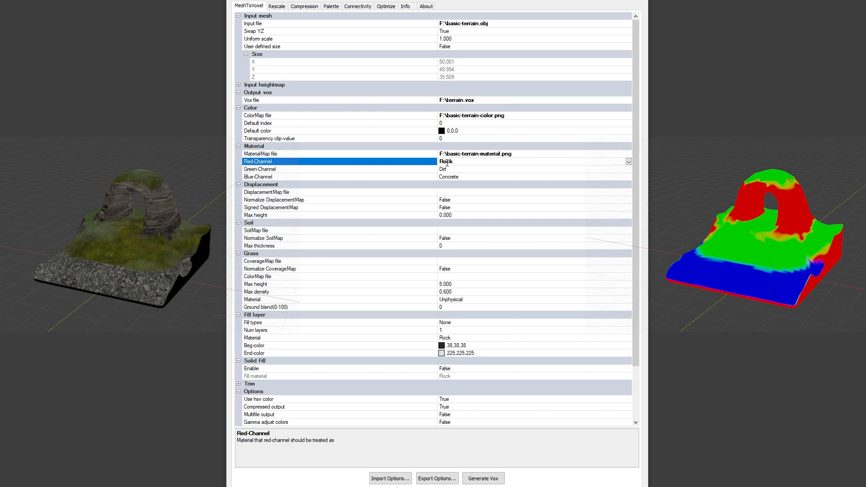
{"action": "left_click", "coordinate": [628, 162]}
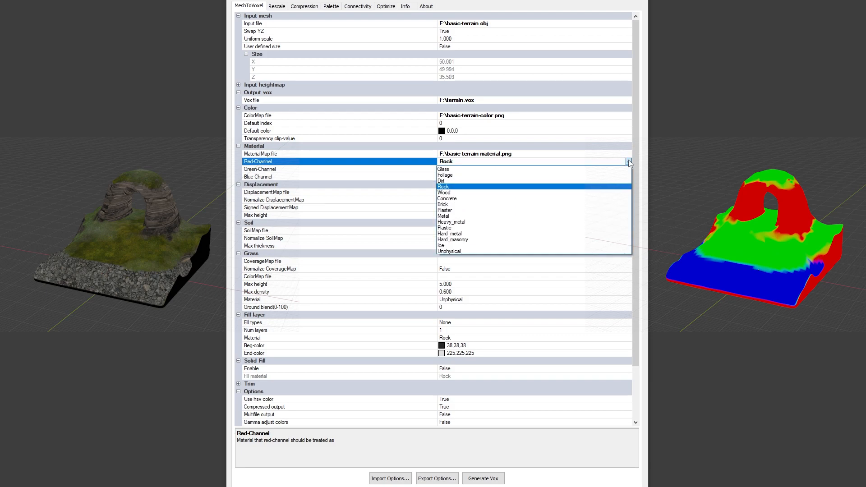
{"action": "left_click", "coordinate": [478, 203]}
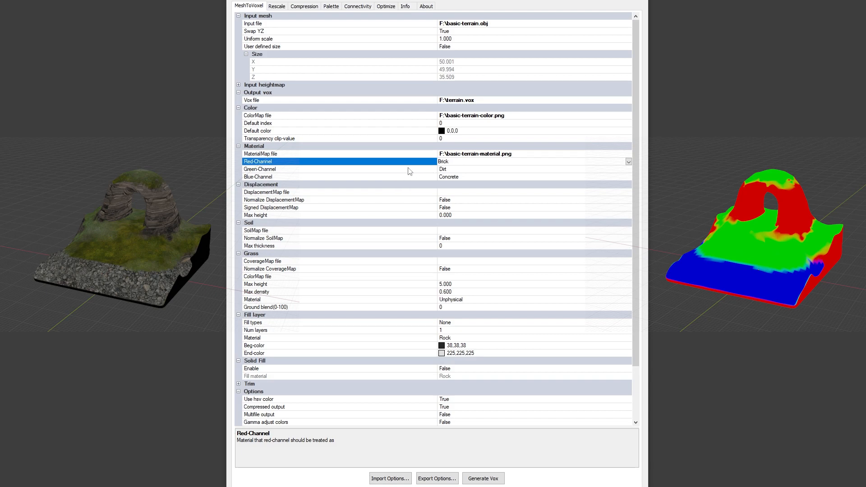
{"action": "left_click", "coordinate": [450, 170]}
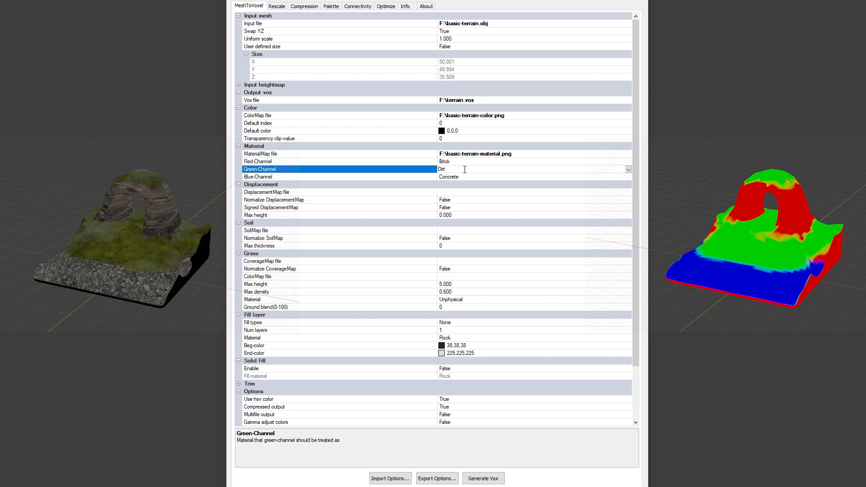
{"action": "left_click", "coordinate": [404, 178]}
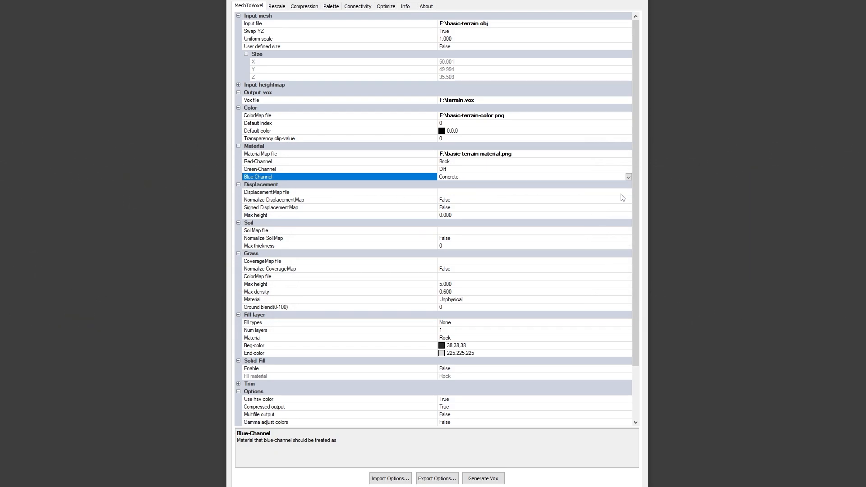
- Assign basic-terrain-displacement.png as the displacement map file and check the signed displacement option
{"action": "left_click", "coordinate": [627, 192]}
{"action": "left_click", "coordinate": [372, 198]}
{"action": "double_click", "coordinate": [378, 194]}
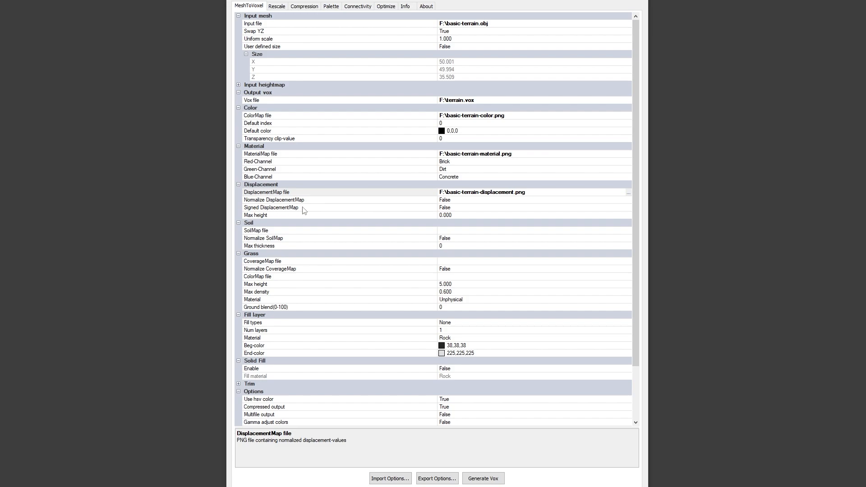
{"action": "left_click", "coordinate": [379, 208]}
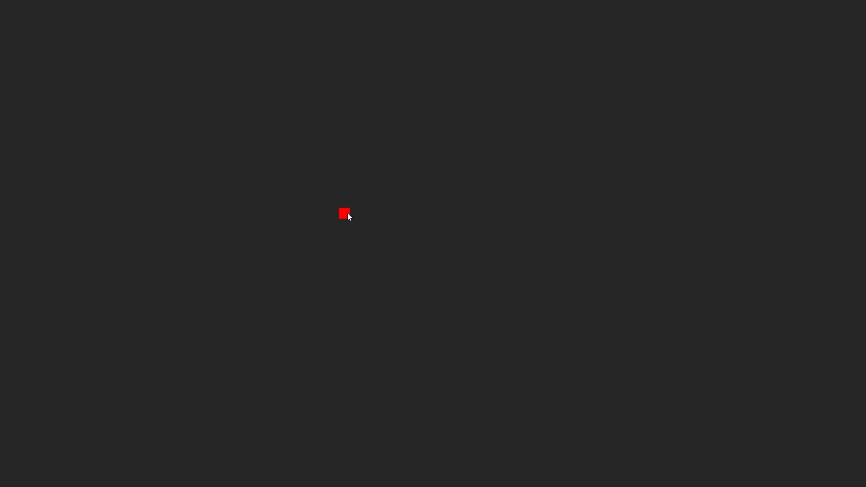
- Switch to the voxel editor and draw a long straight horizontal row of magenta voxels
{"action": "left_click_drag", "start_coordinate": [177, 203], "coordinate": [718, 200]}
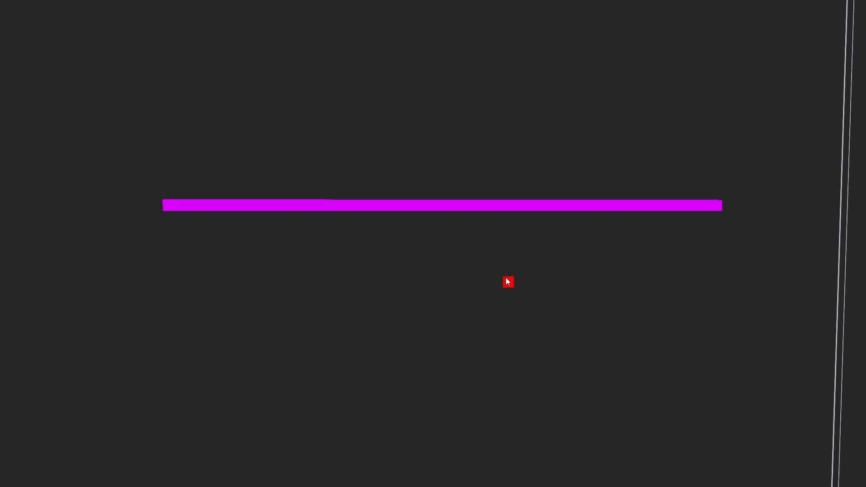
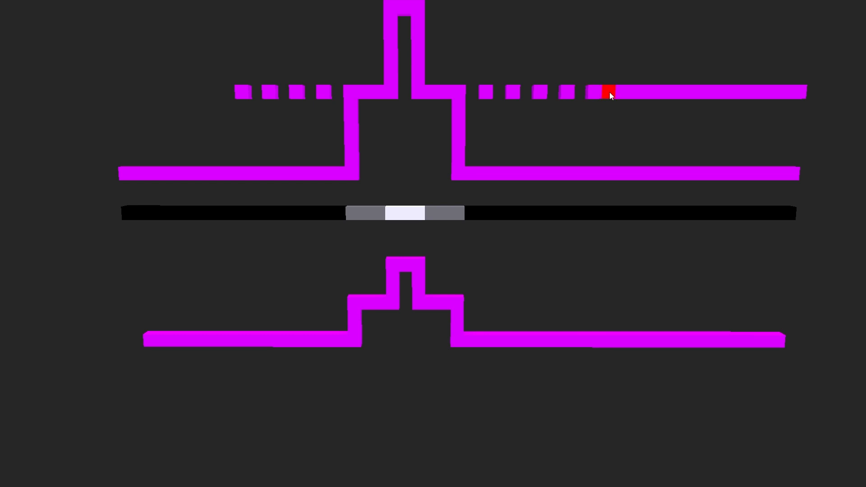
- Erase a voxel from the solid end of the upper magenta row and remove its remainder, continuing the dashed line of single voxels
{"action": "left_click", "coordinate": [608, 93]}
{"action": "left_click", "coordinate": [640, 93]}
{"action": "left_click_drag", "start_coordinate": [647, 92], "coordinate": [830, 89]}
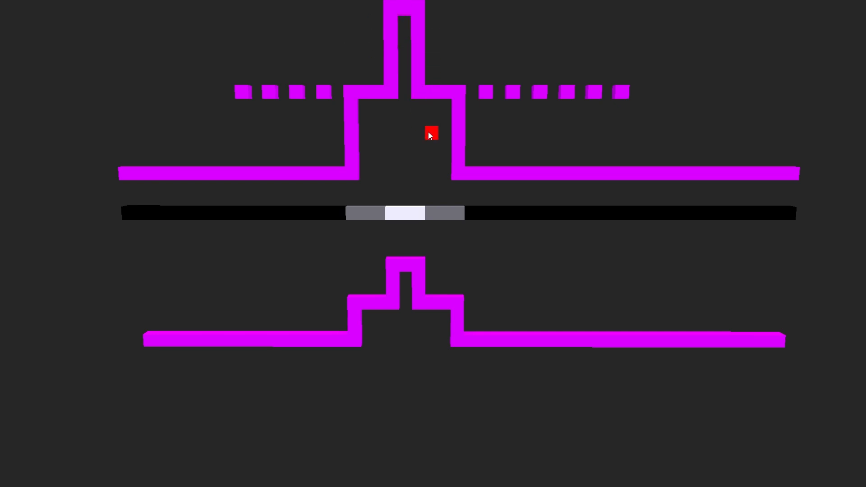
{"action": "key", "text": "g"}
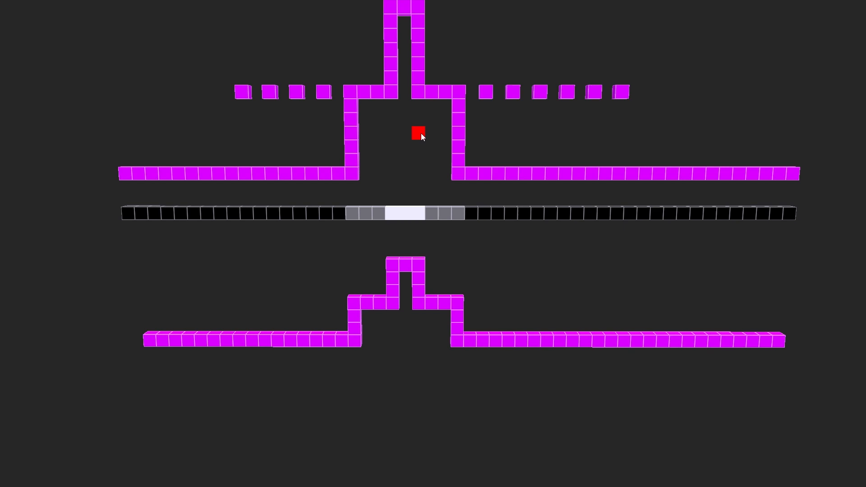
{"action": "key", "text": "c"}
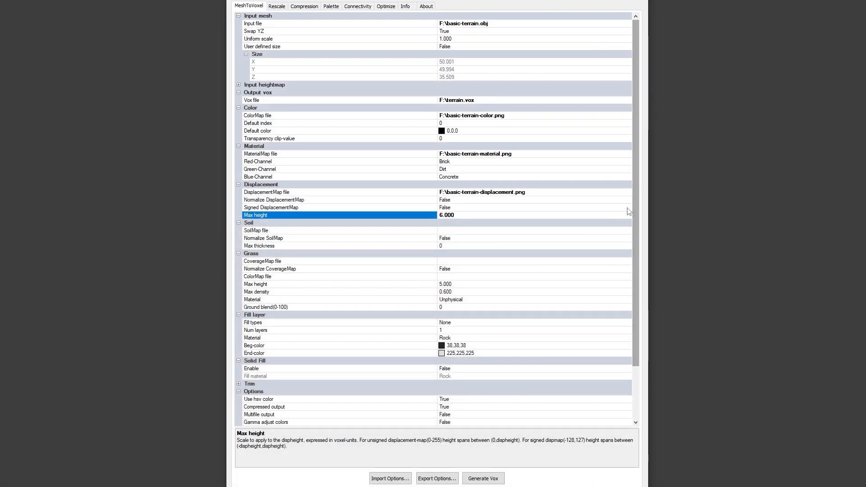
- Switch to VoxTool, set Signed DisplacementMap to True and collapse the Soil group
{"action": "left_click", "coordinate": [604, 208]}
{"action": "left_click", "coordinate": [564, 217]}
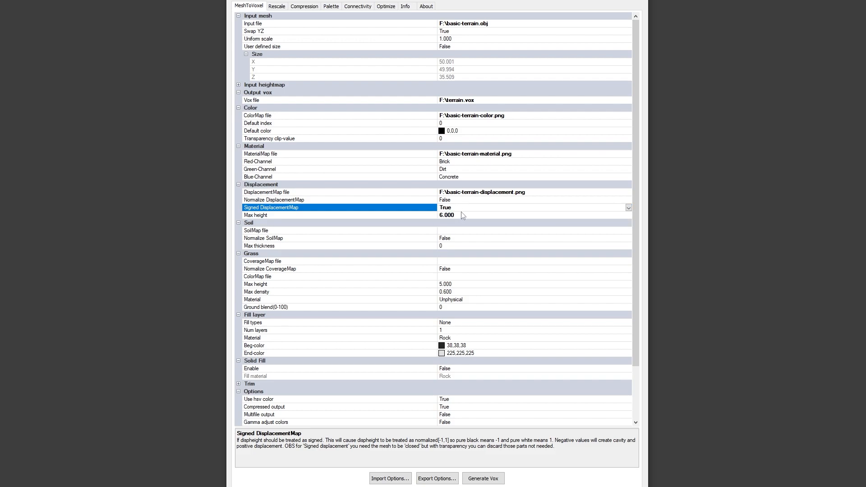
{"action": "left_click", "coordinate": [238, 223]}
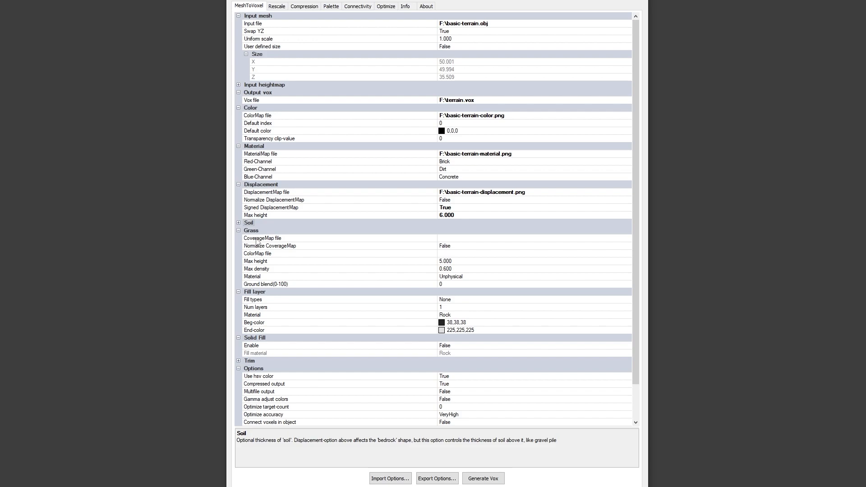
- Assign basic-terrain-grasscoverage.png as the grass coverage map and basic-terrain-grasscolor.png as the grass color map
{"action": "double_click", "coordinate": [629, 239]}
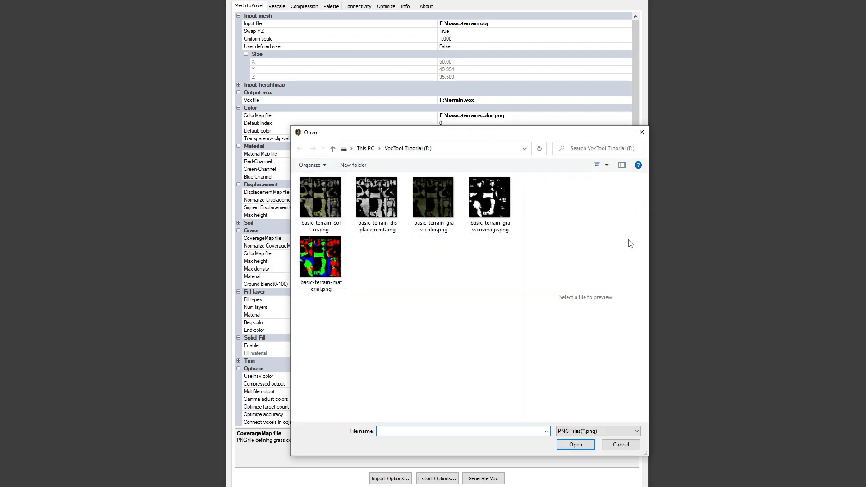
{"action": "double_click", "coordinate": [492, 208]}
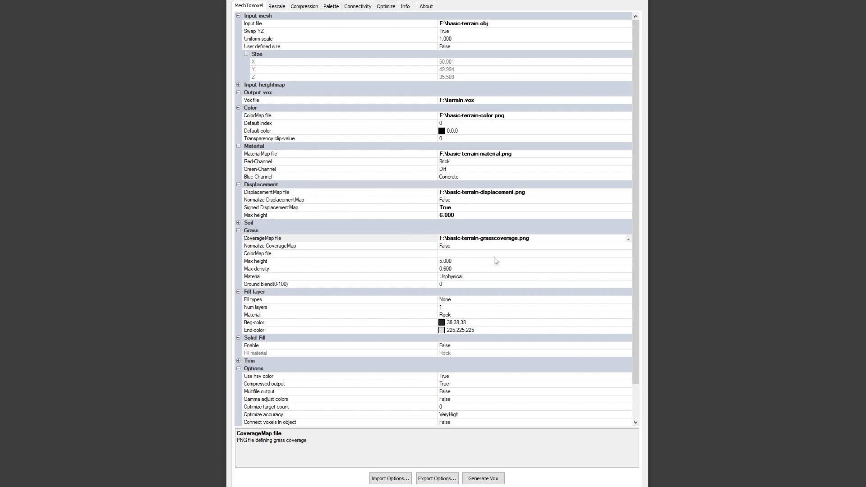
{"action": "left_click", "coordinate": [624, 253]}
{"action": "left_click", "coordinate": [628, 254]}
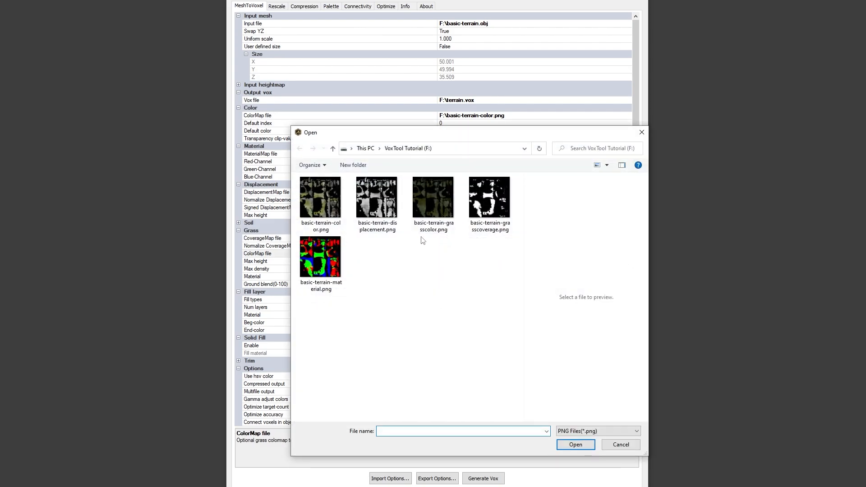
{"action": "double_click", "coordinate": [430, 199]}
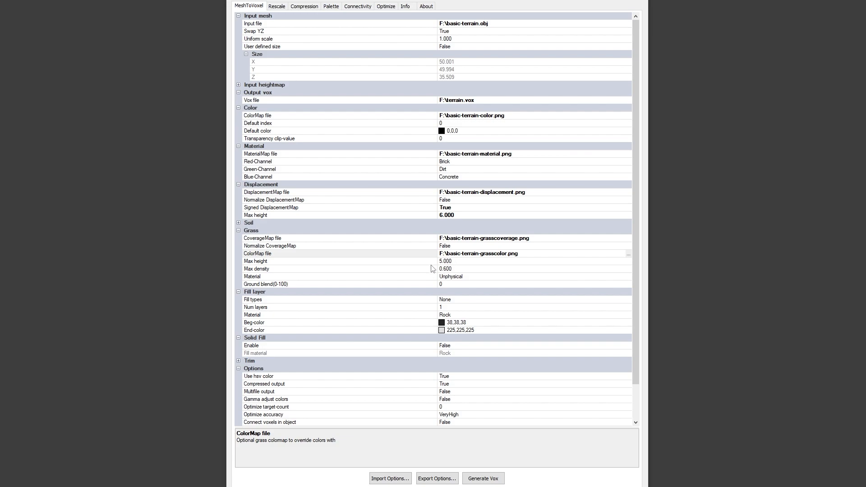
- Review the grass max height, max density and material options, keeping Unphysical as the grass material
{"action": "left_click", "coordinate": [347, 262]}
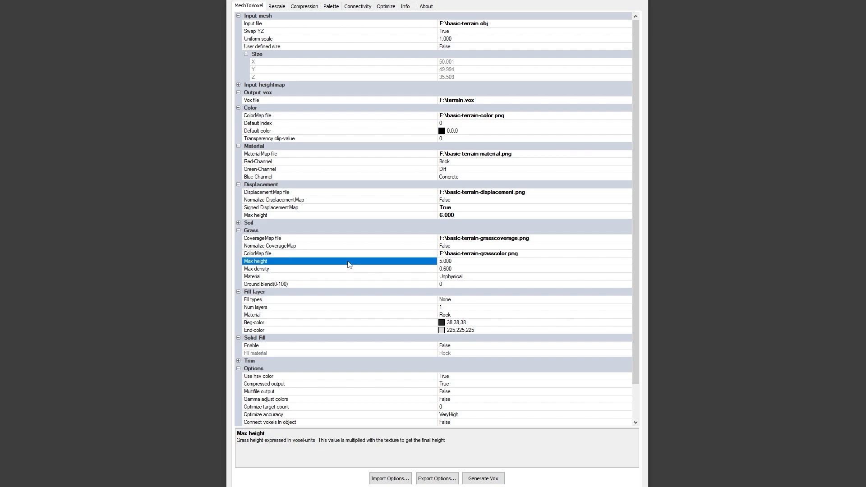
{"action": "left_click", "coordinate": [348, 271]}
{"action": "left_click", "coordinate": [349, 262]}
{"action": "left_click", "coordinate": [506, 277]}
{"action": "left_click", "coordinate": [627, 277]}
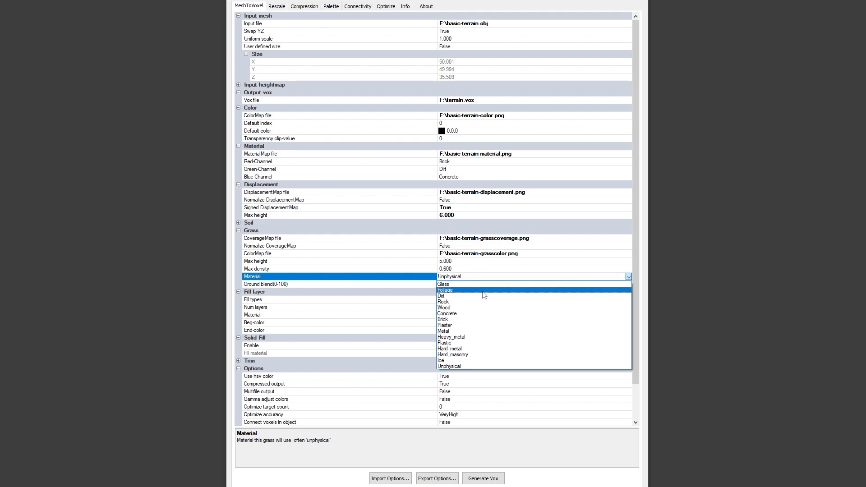
{"action": "left_click", "coordinate": [469, 366]}
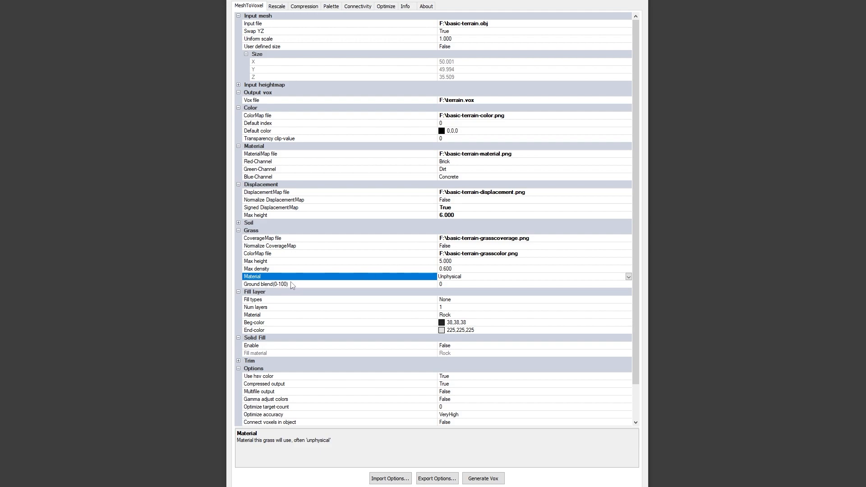
- Set the fill type of the Fill layer group to FloodFill
{"action": "scroll", "coordinate": [267, 298], "scroll_direction": "down", "scroll_amount": 1}
{"action": "left_click", "coordinate": [258, 285]}
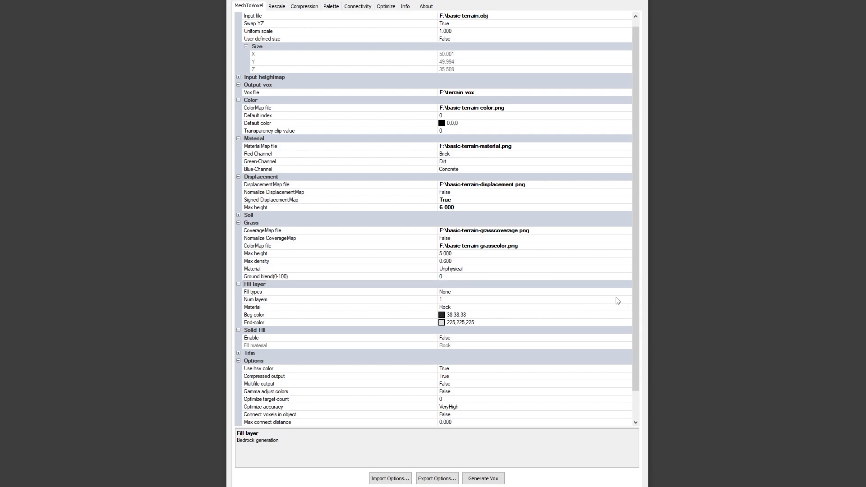
{"action": "left_click", "coordinate": [626, 291]}
{"action": "left_click", "coordinate": [627, 292]}
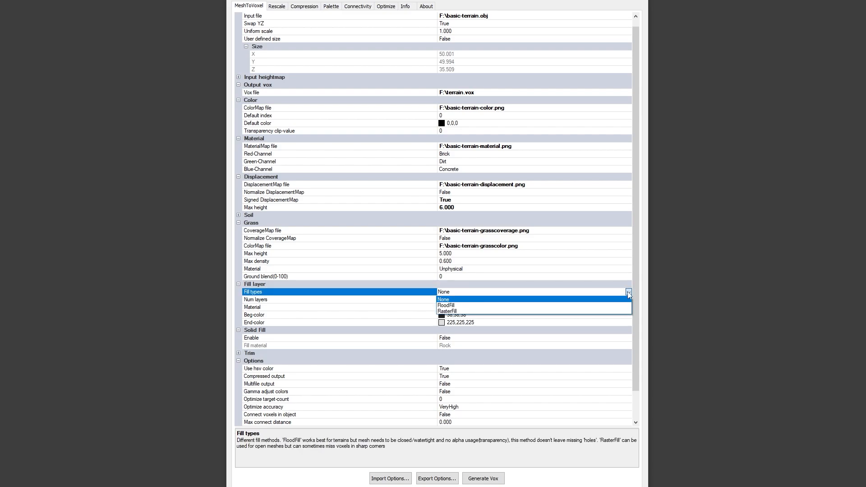
{"action": "left_click", "coordinate": [451, 305]}
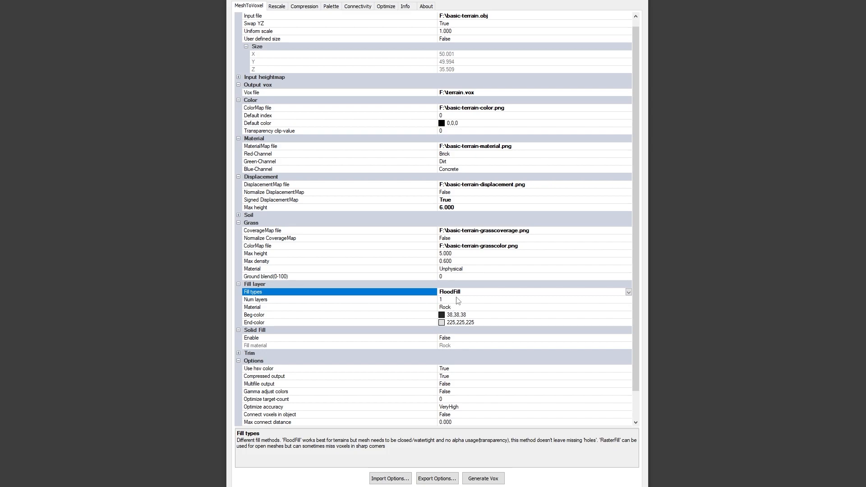
{"action": "left_click", "coordinate": [628, 292]}
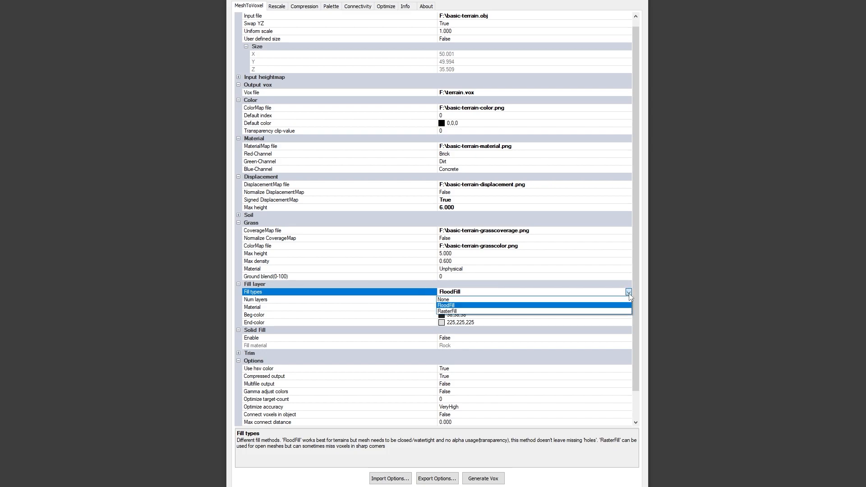
{"action": "left_click", "coordinate": [457, 306]}
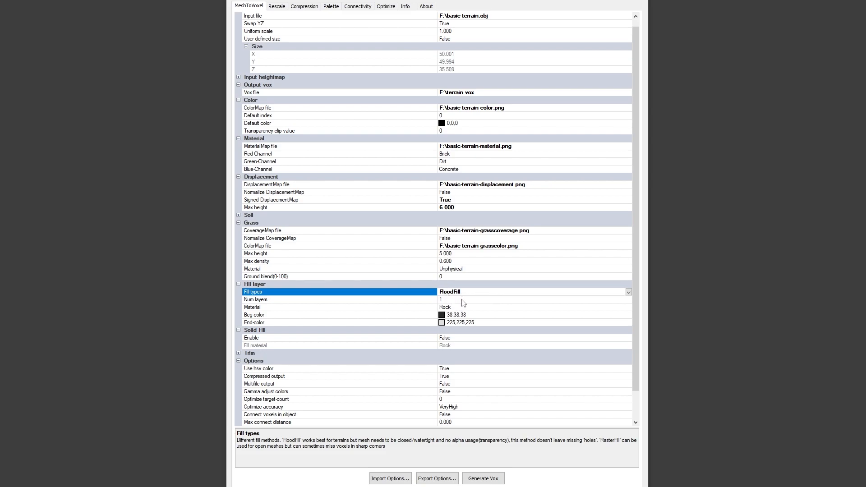
- Set the number of fill layers to 4 and switch to the voxel editor
{"action": "left_click", "coordinate": [424, 301]}
{"action": "type", "text": "4"}
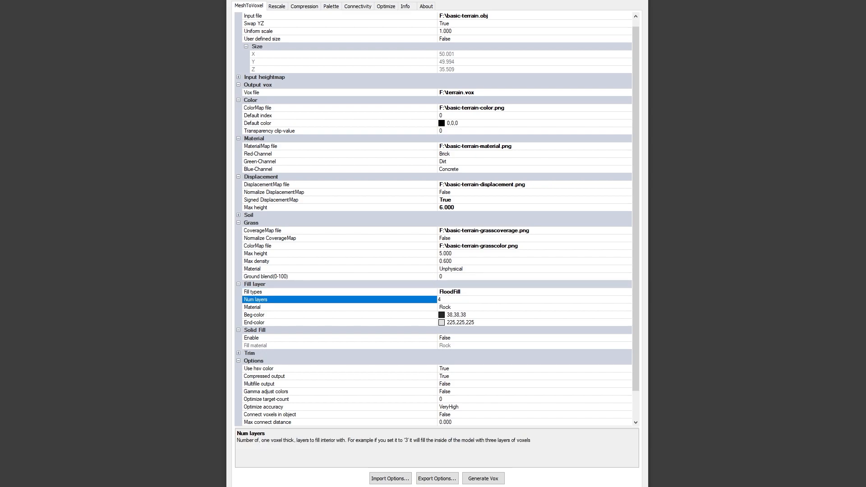
{"action": "key", "text": "Return"}
{"action": "key", "text": "alt+Tab"}
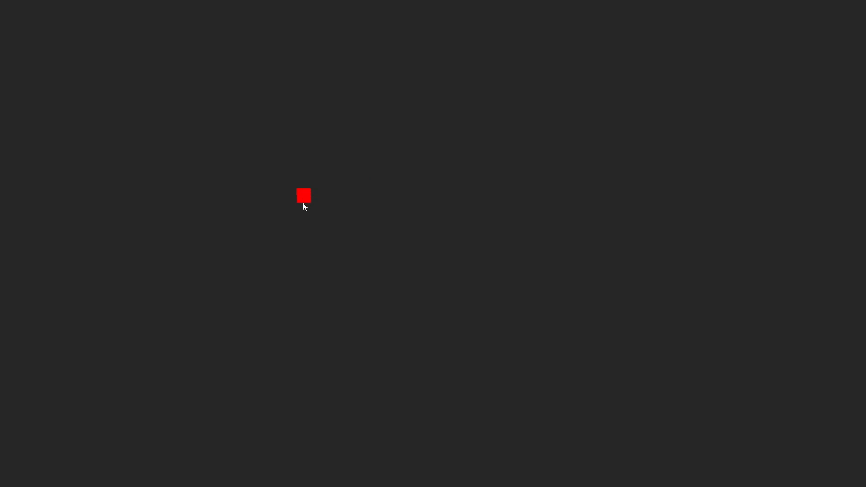
{"action": "left_click_drag", "start_coordinate": [77, 130], "coordinate": [751, 197]}
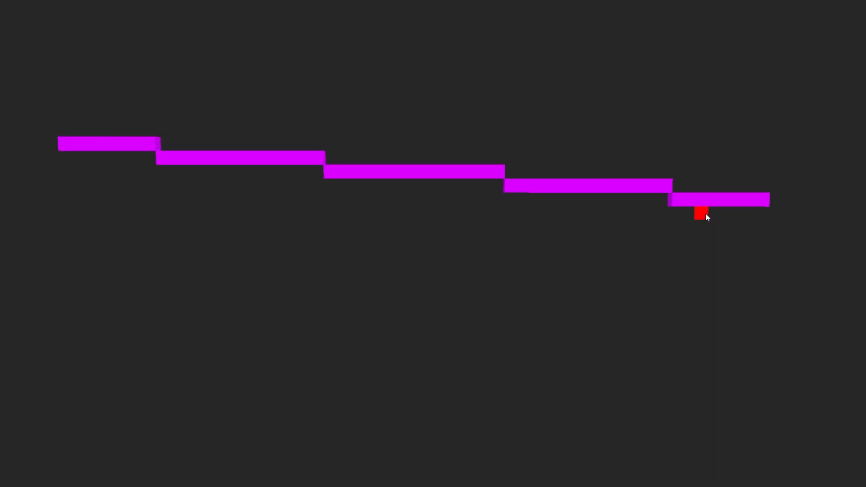
{"action": "scroll", "coordinate": [705, 213], "scroll_direction": "down", "scroll_amount": 1}
{"action": "key", "text": "ctrl+z"}
- Draw a gently descending staircase line of magenta voxels and duplicate it one voxel lower, recolored gray
{"action": "left_click_drag", "start_coordinate": [122, 125], "coordinate": [737, 214]}
{"action": "middle_click_drag", "start_coordinate": [588, 265], "coordinate": [568, 250]}
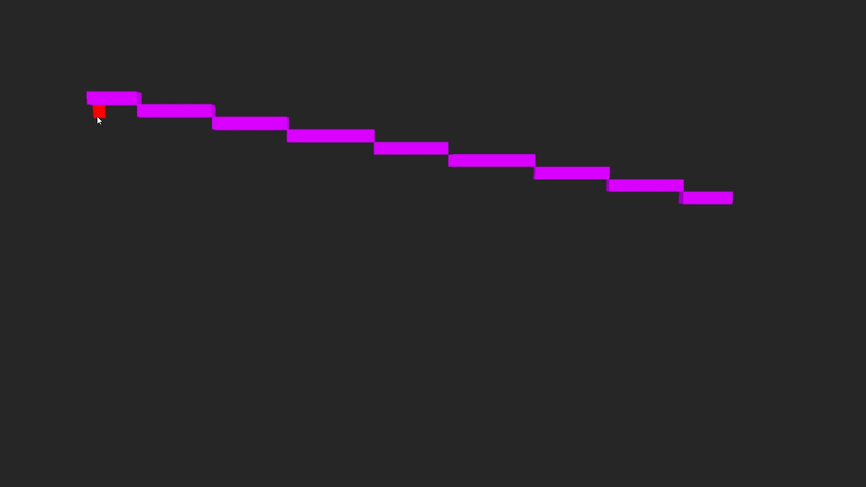
{"action": "key", "text": "g"}
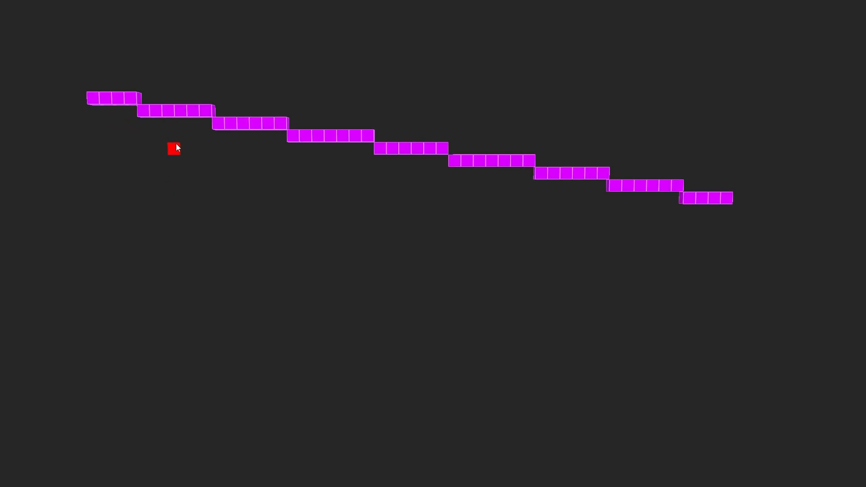
{"action": "left_click_drag", "start_coordinate": [184, 119], "coordinate": [184, 124]}
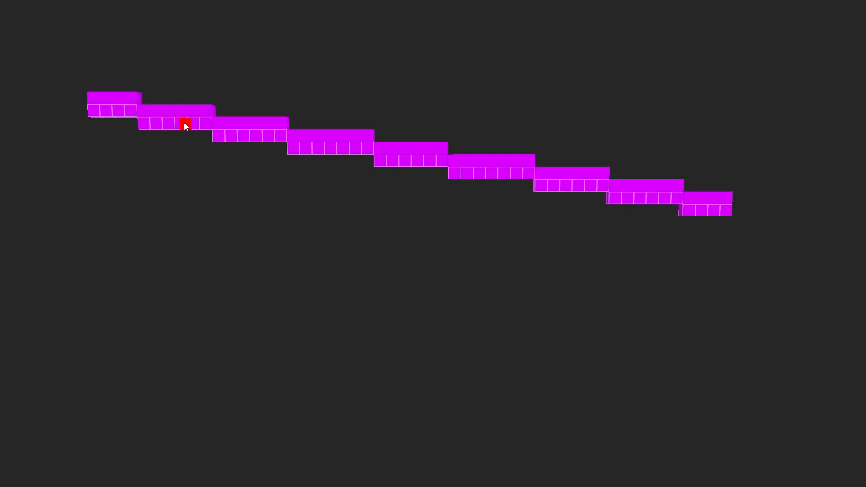
{"action": "key", "text": "f"}
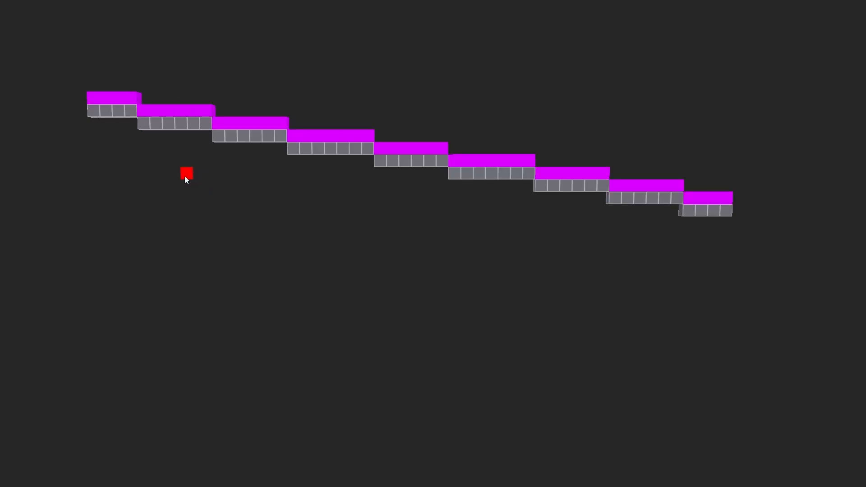
{"action": "key", "text": "ctrl+d"}
- Extend each gray step by one voxel at its higher end so the gray layer connects beneath the magenta staircase
{"action": "right_click_drag", "start_coordinate": [182, 172], "coordinate": [161, 142]}
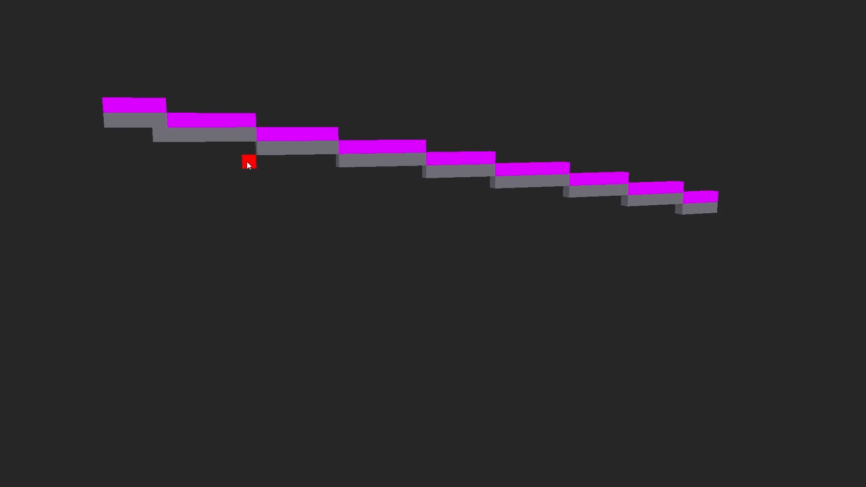
{"action": "right_click_drag", "start_coordinate": [326, 163], "coordinate": [374, 172]}
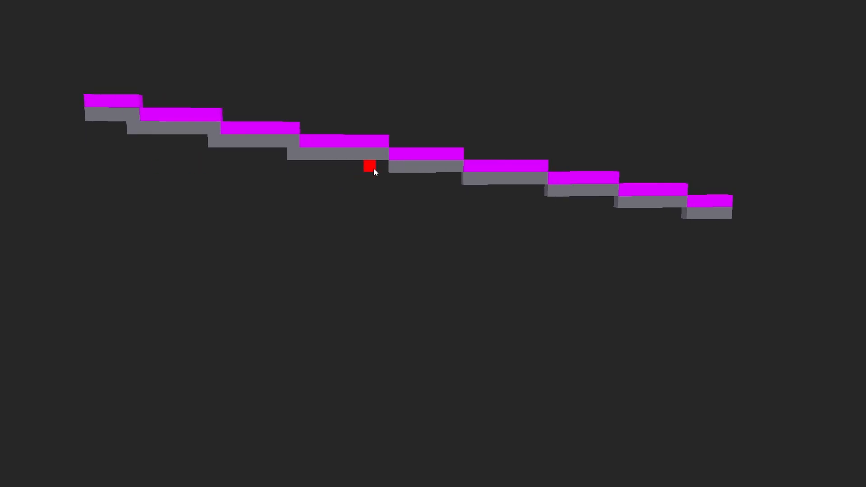
{"action": "left_click", "coordinate": [453, 181]}
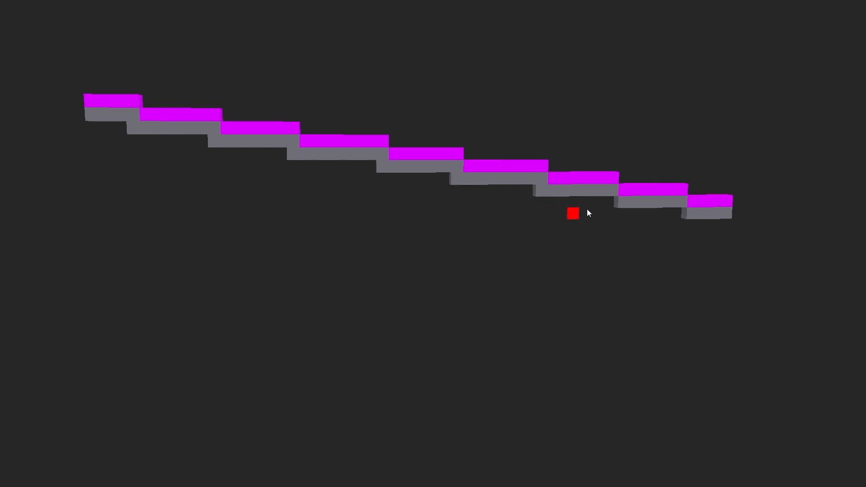
{"action": "left_click", "coordinate": [602, 205]}
{"action": "right_click_drag", "start_coordinate": [603, 205], "coordinate": [617, 208]}
{"action": "left_click", "coordinate": [669, 205]}
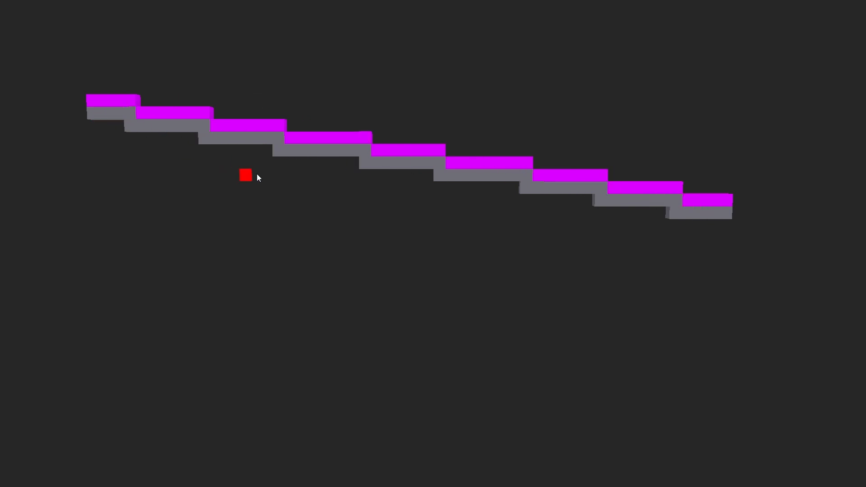
- Draw a yellow block about 26 voxels long and 3 high above the staircase and move it down over the staircase's middle
{"action": "right_click_drag", "start_coordinate": [329, 182], "coordinate": [333, 186]}
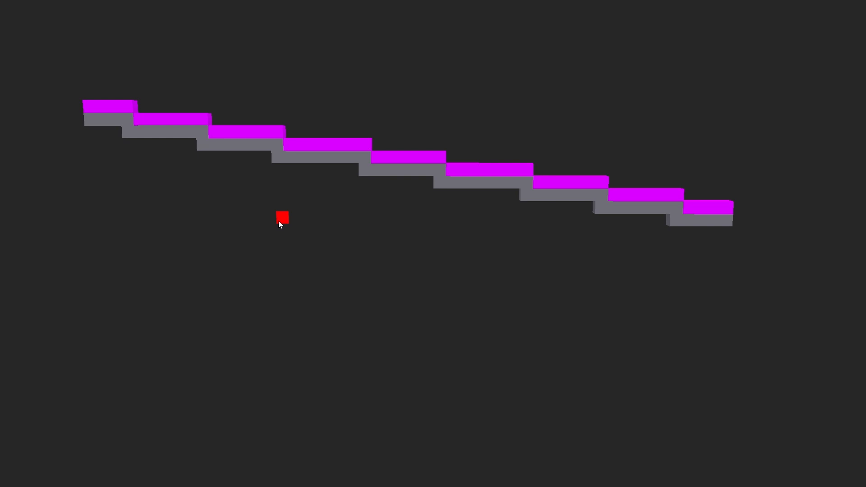
{"action": "right_click_drag", "start_coordinate": [275, 219], "coordinate": [271, 214]}
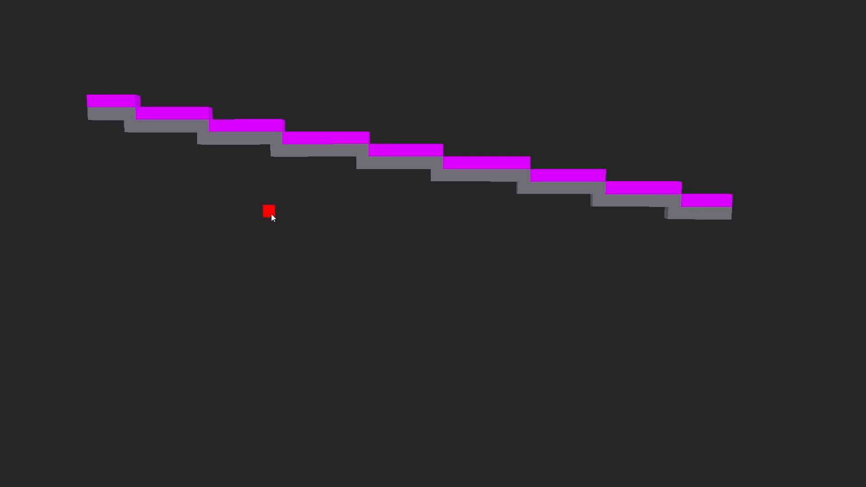
{"action": "mouse_move", "coordinate": [325, 83]}
{"action": "left_mouse_down"}
{"action": "mouse_move", "coordinate": [367, 70]}
{"action": "mouse_move", "coordinate": [614, 81]}
{"action": "mouse_move", "coordinate": [618, 89]}
{"action": "left_mouse_up"}
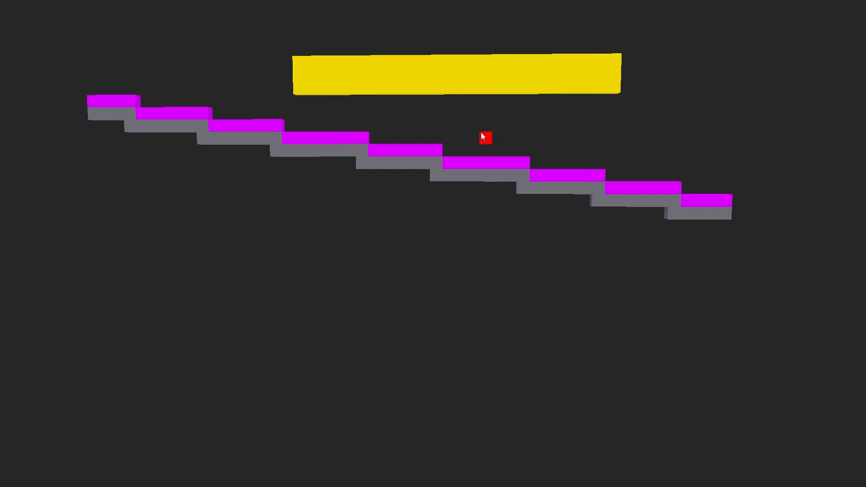
{"action": "left_click", "coordinate": [438, 71]}
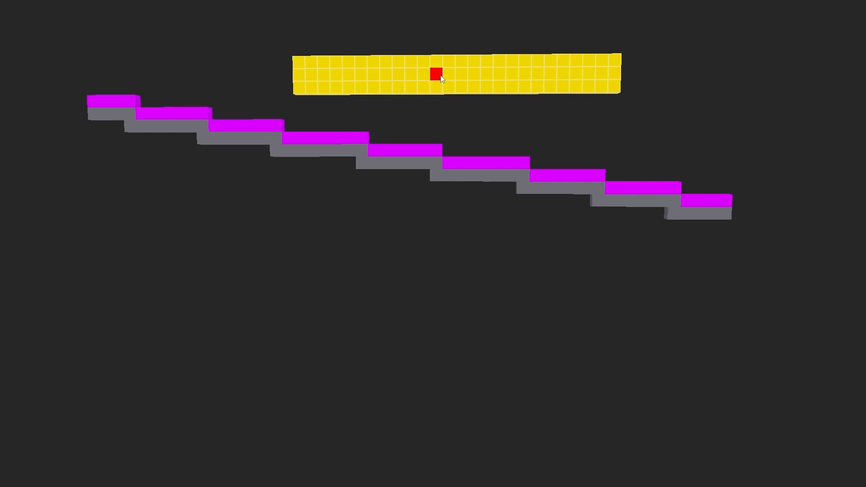
{"action": "left_click_drag", "start_coordinate": [439, 74], "coordinate": [429, 155]}
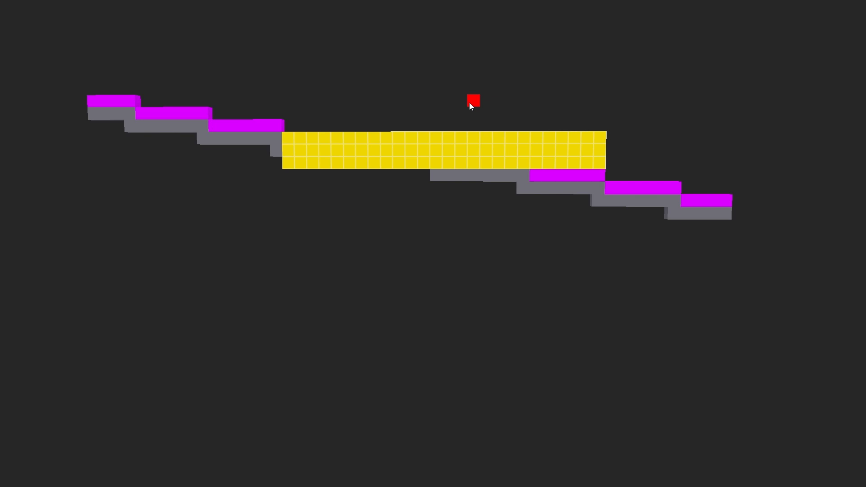
- Delete the yellow block to leave a gap in the middle of the staircase
{"action": "key", "text": "Delete"}
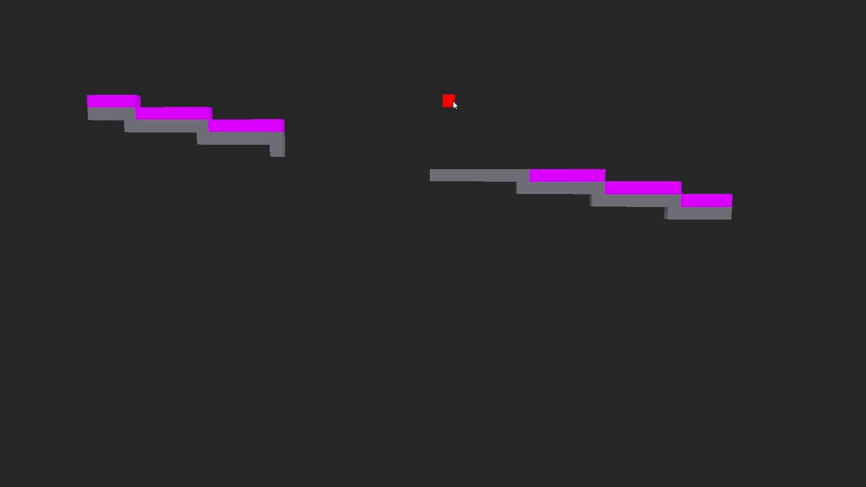
{"action": "middle_click_drag", "start_coordinate": [425, 126], "coordinate": [422, 131]}
{"action": "middle_click_drag", "start_coordinate": [367, 149], "coordinate": [420, 123]}
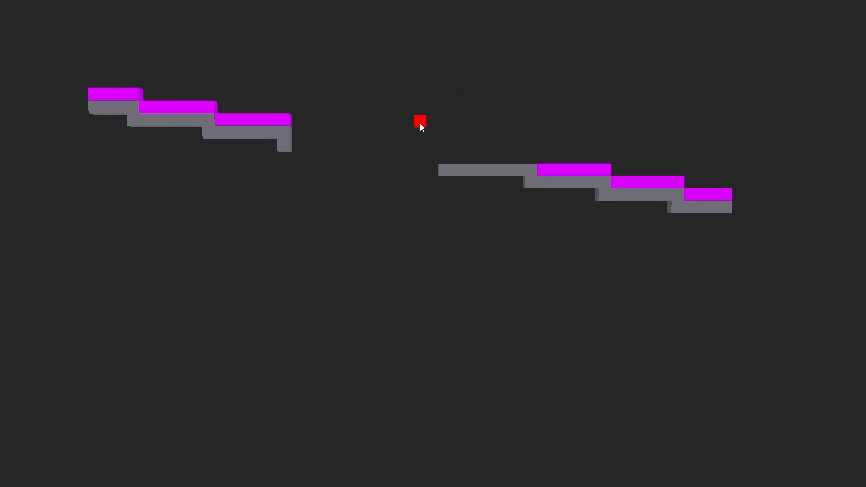
- Undo the yellow block's deletion and move, and extend the gray layer downward until it is four voxels thick
{"action": "key", "text": "ctrl+z"}
{"action": "key", "text": "ctrl+z"}
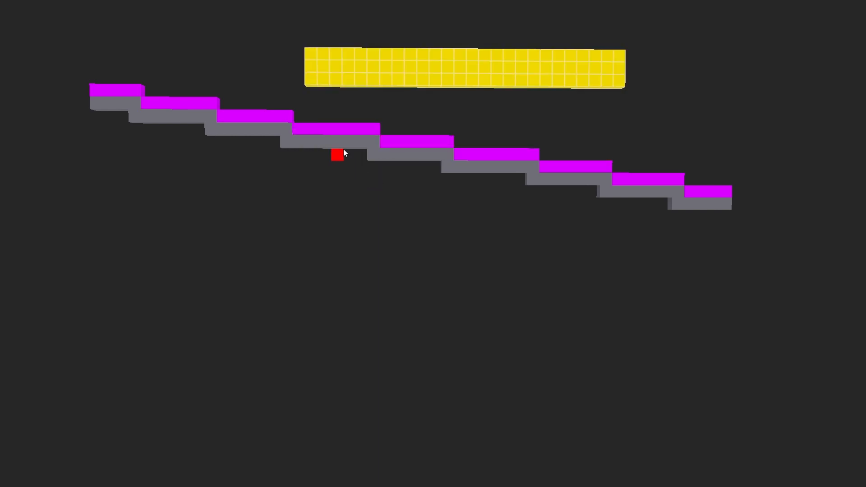
{"action": "left_click", "coordinate": [342, 146]}
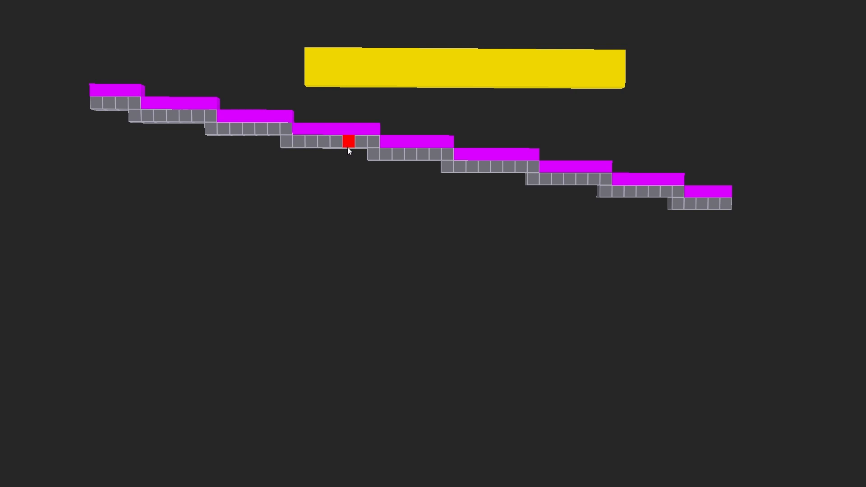
{"action": "left_click_drag", "start_coordinate": [347, 147], "coordinate": [350, 177], "text": "shift"}
{"action": "mouse_move", "coordinate": [346, 189]}
{"action": "right_mouse_down"}
{"action": "mouse_move", "coordinate": [335, 196]}
{"action": "mouse_move", "coordinate": [345, 196]}
{"action": "right_mouse_up"}
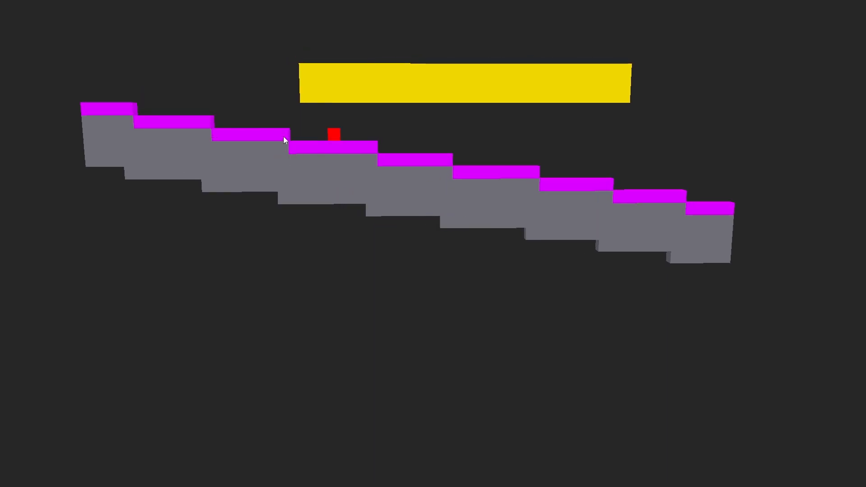
- Move the yellow block down into the staircase's middle and delete it to cut a gap above the remaining gray layers
{"action": "right_click_drag", "start_coordinate": [305, 175], "coordinate": [306, 164]}
{"action": "left_click_drag", "start_coordinate": [433, 70], "coordinate": [438, 146], "text": "shift"}
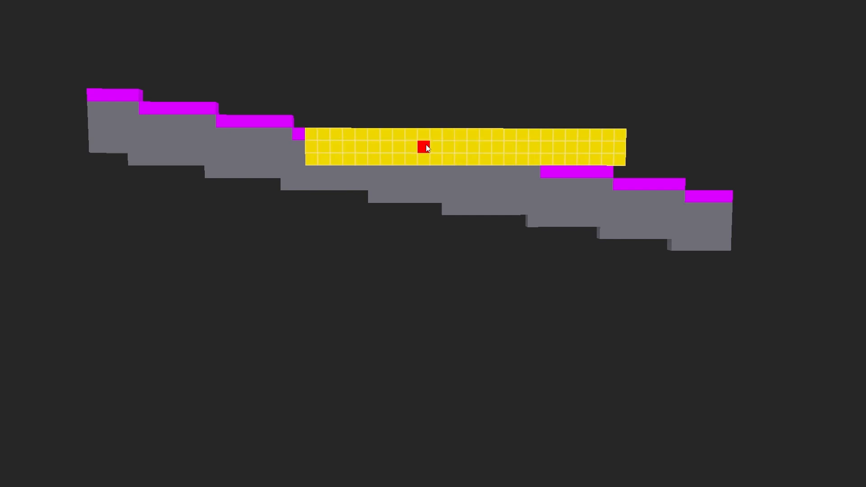
{"action": "left_click_drag", "start_coordinate": [425, 145], "coordinate": [425, 145], "text": "shift"}
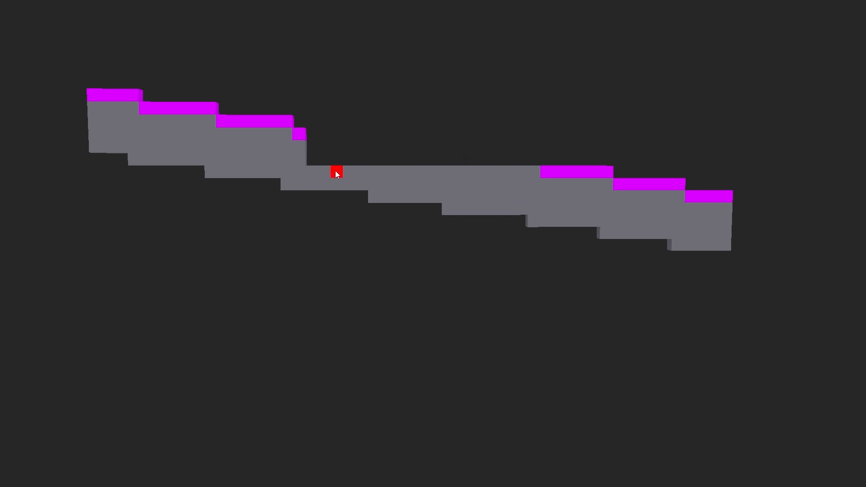
{"action": "middle_click_drag", "start_coordinate": [336, 174], "coordinate": [292, 180]}
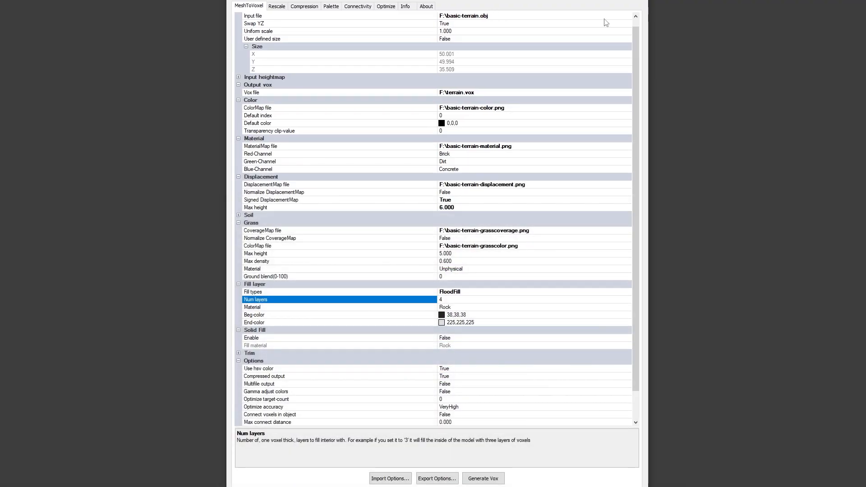
- Examine the Fill layer settings for number of layers, material, beginning color and end color
{"action": "left_click", "coordinate": [464, 299]}
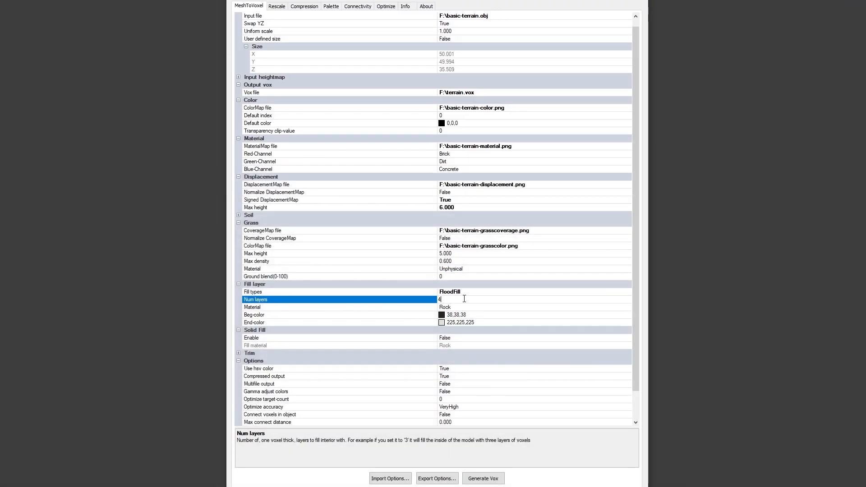
{"action": "left_click", "coordinate": [409, 308]}
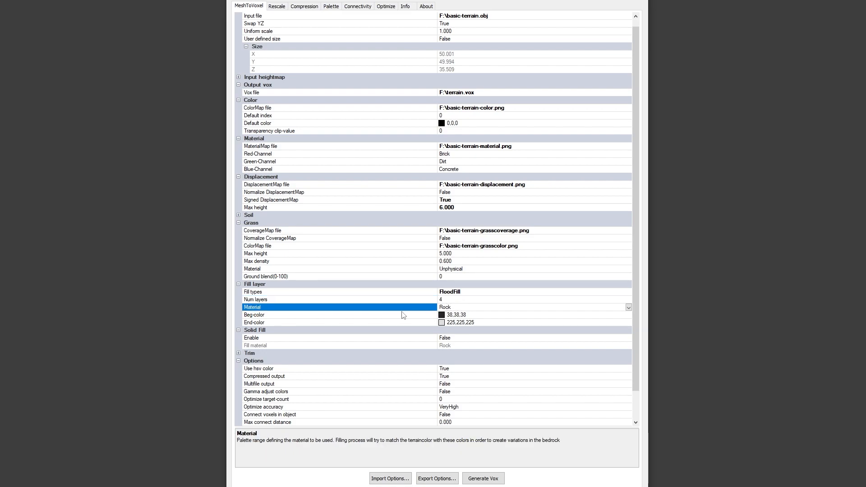
{"action": "left_click", "coordinate": [359, 317]}
{"action": "left_click", "coordinate": [351, 323]}
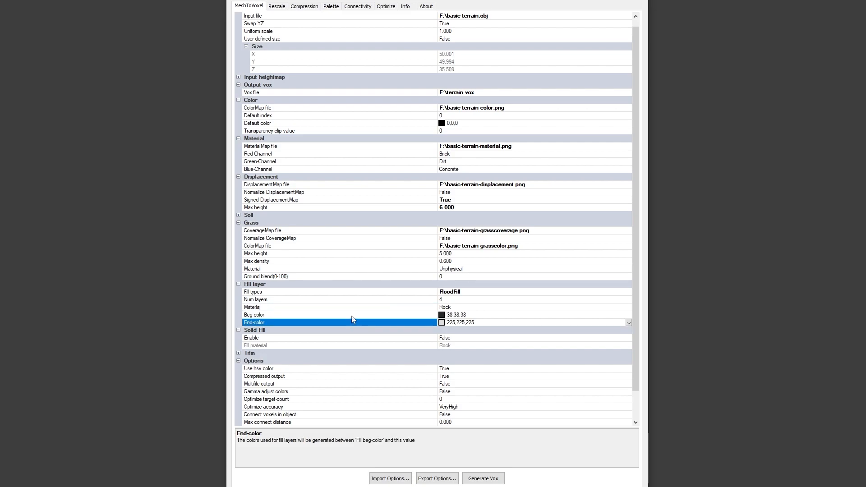
{"action": "left_click", "coordinate": [352, 317]}
{"action": "left_click", "coordinate": [399, 321]}
- Enable Solid Fill and set its fill material to Wood
{"action": "left_click", "coordinate": [629, 338]}
{"action": "left_click", "coordinate": [628, 338]}
{"action": "left_click", "coordinate": [614, 345]}
{"action": "left_click", "coordinate": [628, 345]}
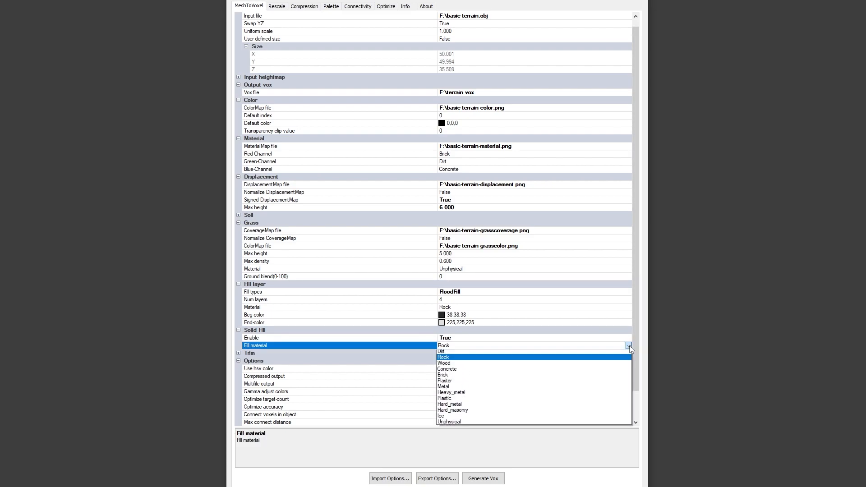
{"action": "left_click", "coordinate": [464, 376]}
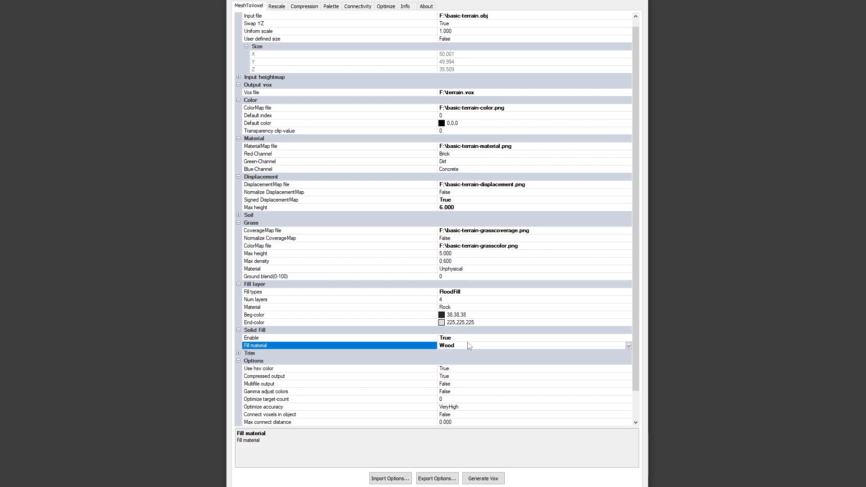
- Disable Solid Fill and collapse its settings group
{"action": "left_click", "coordinate": [628, 338]}
{"action": "left_click", "coordinate": [628, 337]}
{"action": "left_click", "coordinate": [591, 350]}
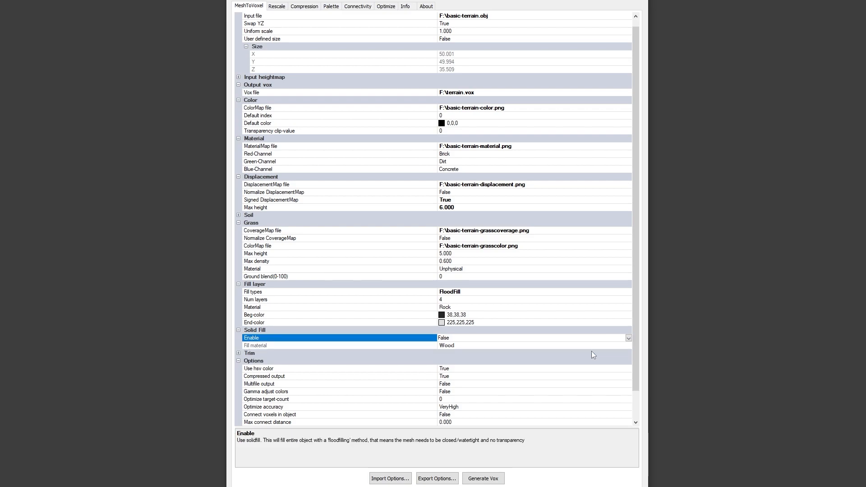
{"action": "left_click", "coordinate": [238, 329]}
- Expand the Trim settings and view the description of the Use hsv color option
{"action": "left_click", "coordinate": [238, 337]}
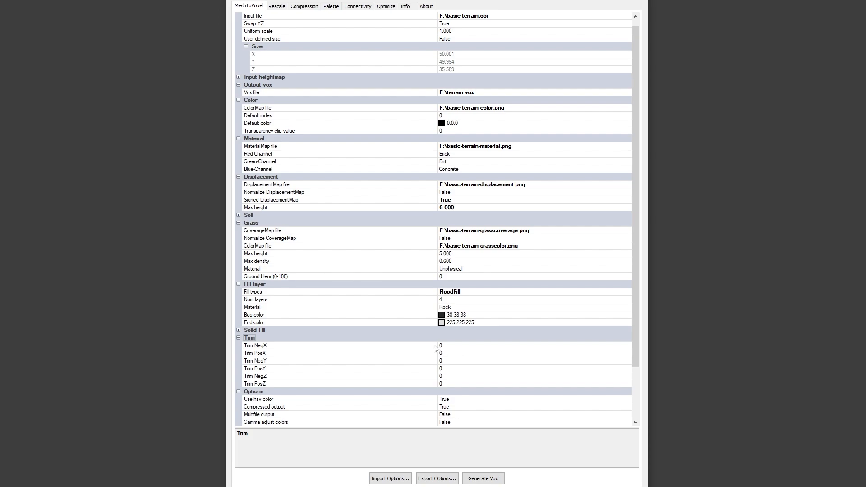
{"action": "scroll", "coordinate": [434, 348], "scroll_direction": "down", "scroll_amount": 1}
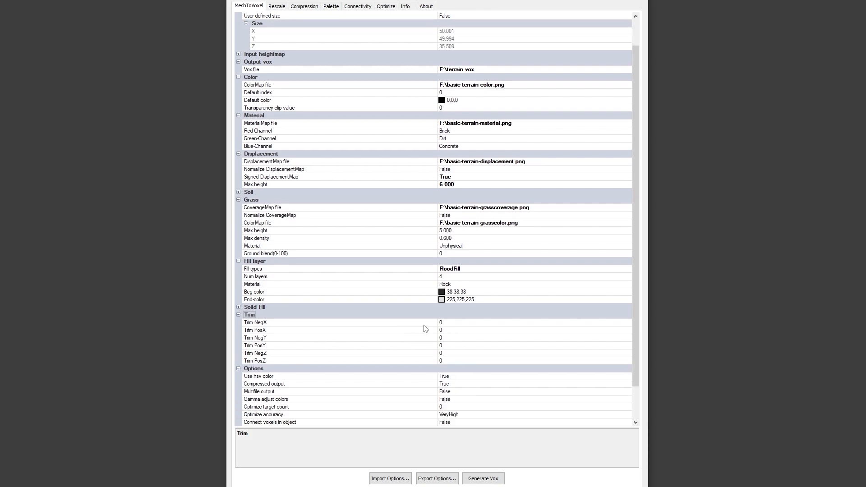
{"action": "scroll", "coordinate": [425, 327], "scroll_direction": "down", "scroll_amount": 2}
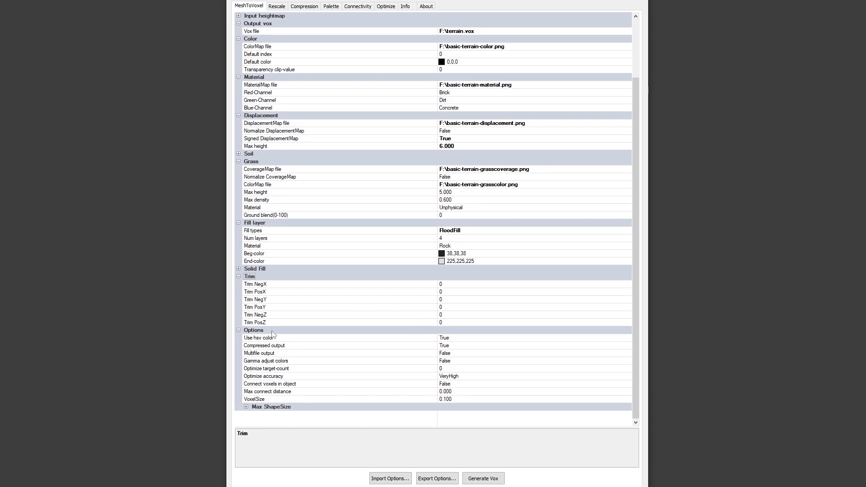
{"action": "left_click", "coordinate": [287, 338]}
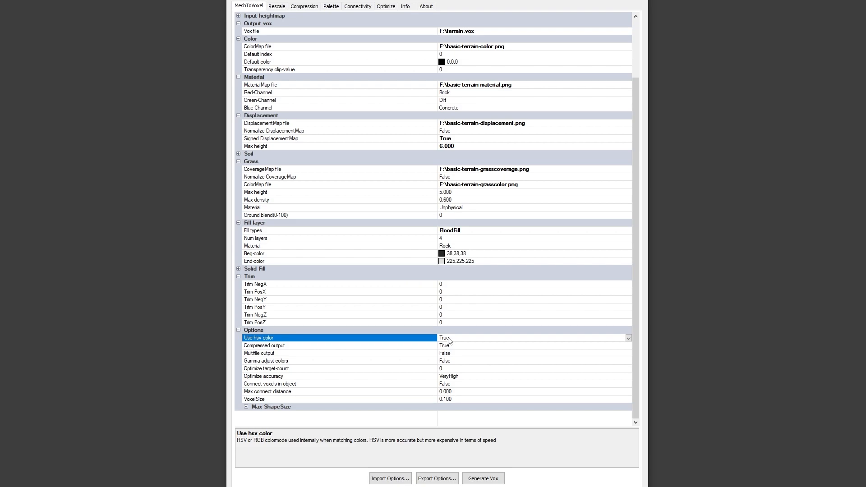
- Set Compressed output to False so the vox file can be read by MagicaVoxel
{"action": "left_click", "coordinate": [282, 345]}
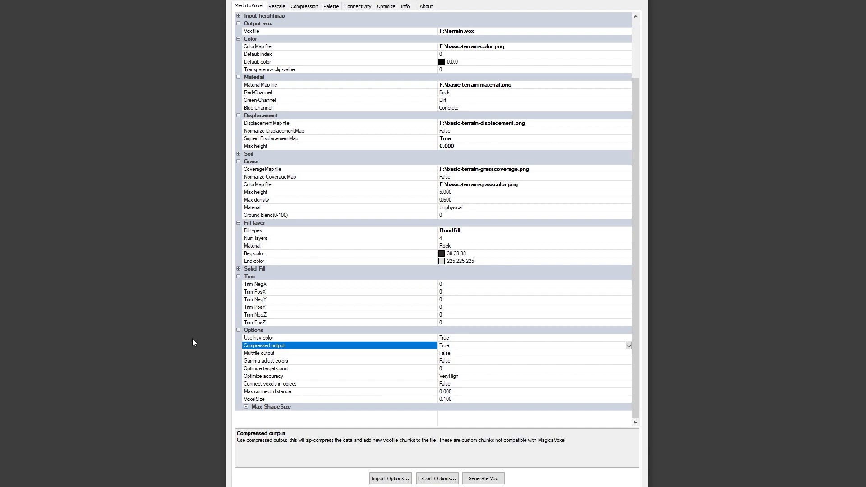
{"action": "left_click", "coordinate": [628, 345]}
{"action": "left_click", "coordinate": [613, 360]}
- Examine the descriptions of Multifile output, Gamma adjust colors, Optimize target-count, Optimize accuracy and Connect voxels in object
{"action": "left_click", "coordinate": [273, 355]}
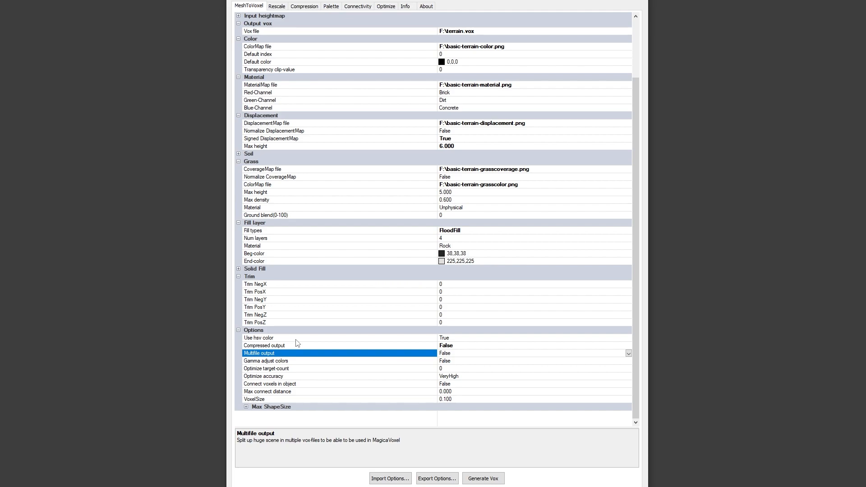
{"action": "left_click", "coordinate": [310, 360]}
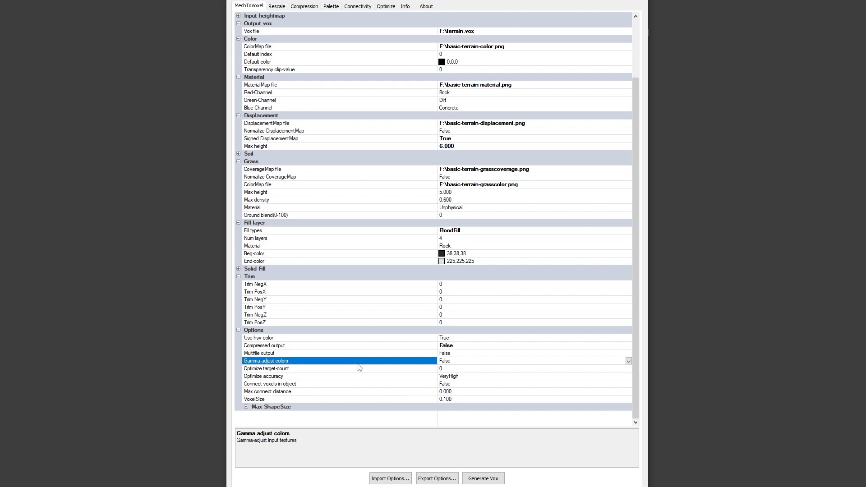
{"action": "left_click", "coordinate": [293, 369]}
{"action": "left_click", "coordinate": [296, 376]}
{"action": "left_click", "coordinate": [297, 370]}
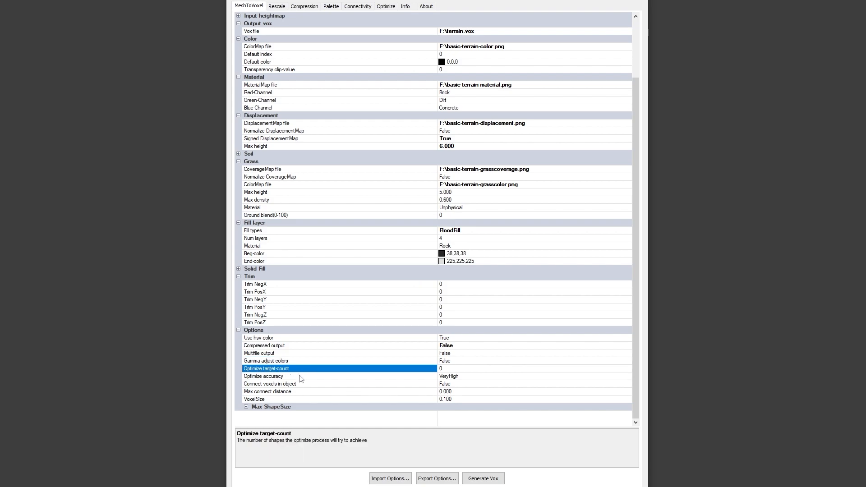
{"action": "left_click", "coordinate": [299, 376]}
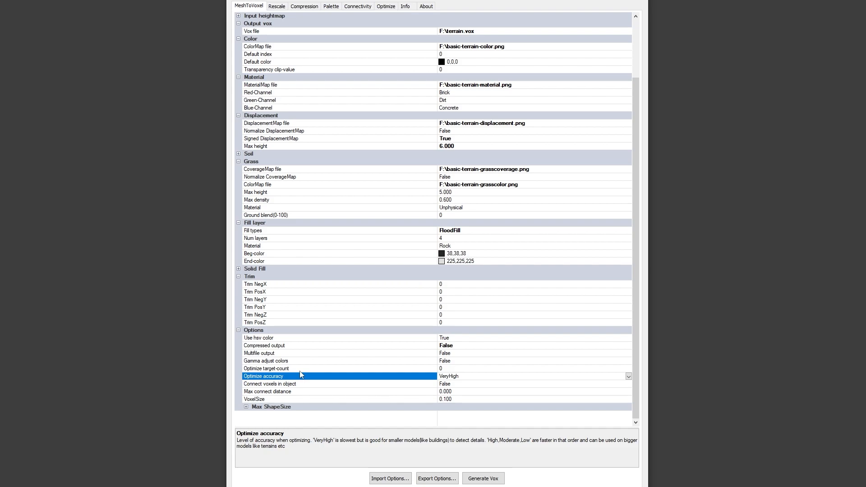
{"action": "left_click", "coordinate": [298, 384]}
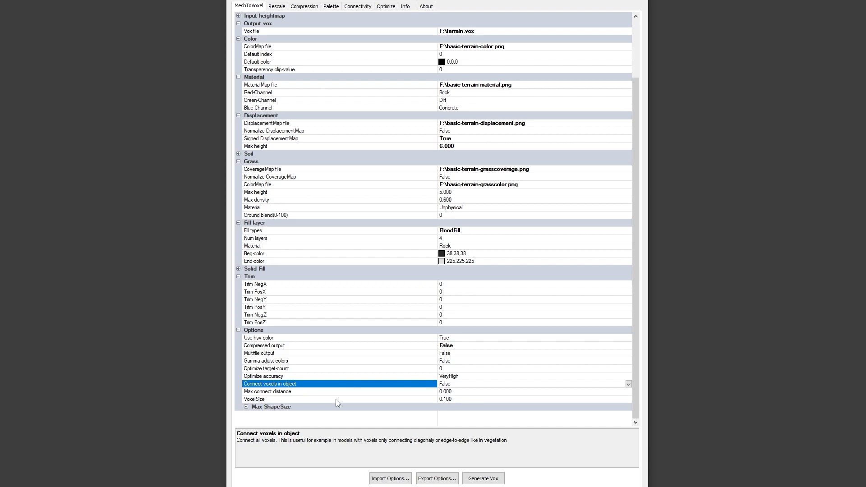
- Set VoxelSize to 0.050 and return it to 0.1
{"action": "left_click", "coordinate": [319, 399]}
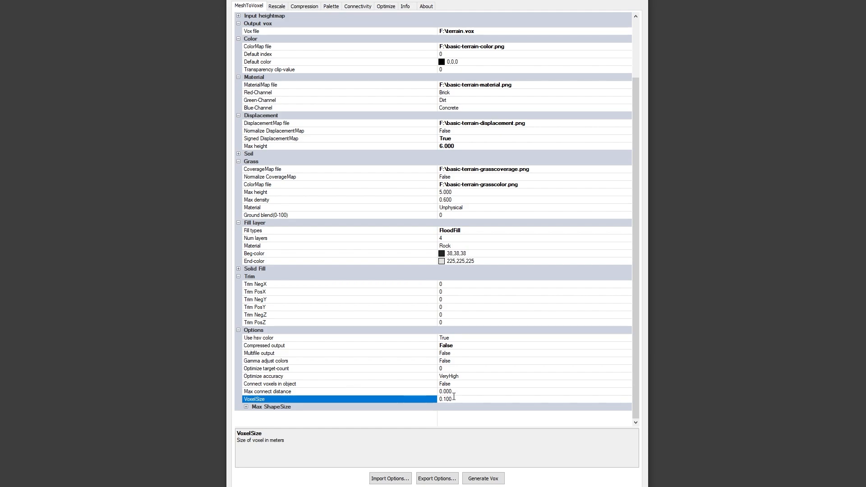
{"action": "left_click_drag", "start_coordinate": [442, 400], "coordinate": [449, 401]}
{"action": "type", "text": "050"}
{"action": "key", "text": "Return"}
{"action": "left_click_drag", "start_coordinate": [452, 399], "coordinate": [402, 397]}
{"action": "type", "text": "0.1"}
{"action": "key", "text": "Return"}
- Export the conversion options to settings.xml on the VoxTool Tutorial (F:) drive
{"action": "left_click", "coordinate": [436, 478]}
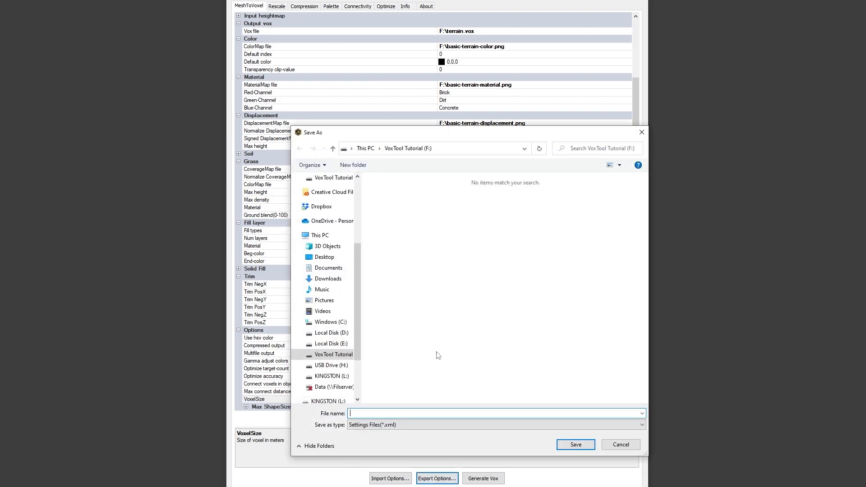
{"action": "type", "text": "settings"}
{"action": "key", "text": "Return"}
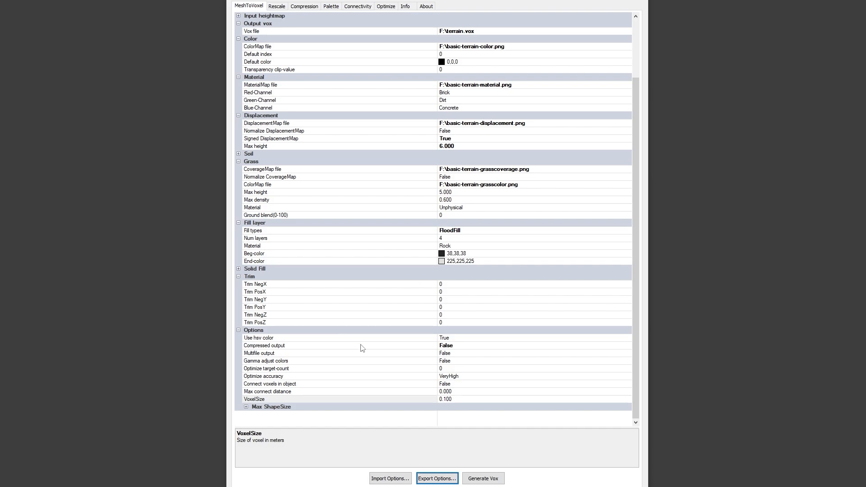
- Generate the vox file and open terrain.vox from the VoxTool Tutorial (F:) folder in MagicaVoxel
{"action": "left_click", "coordinate": [483, 479]}
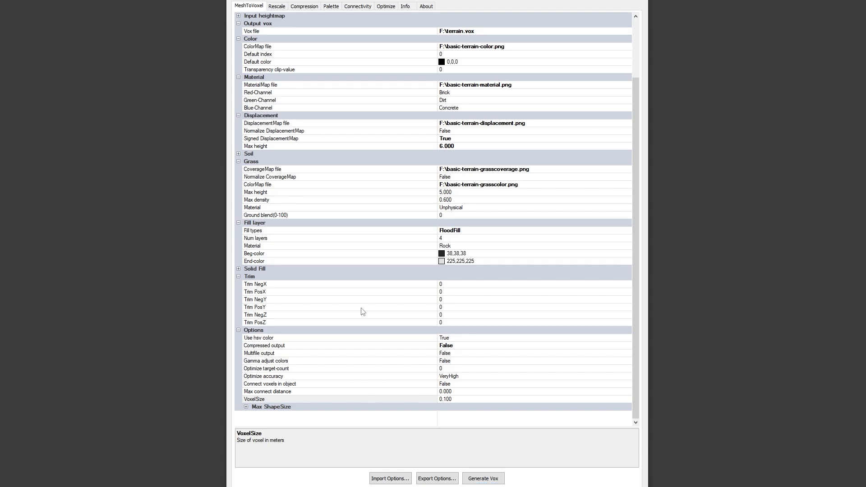
{"action": "key", "text": "alt+Tab"}
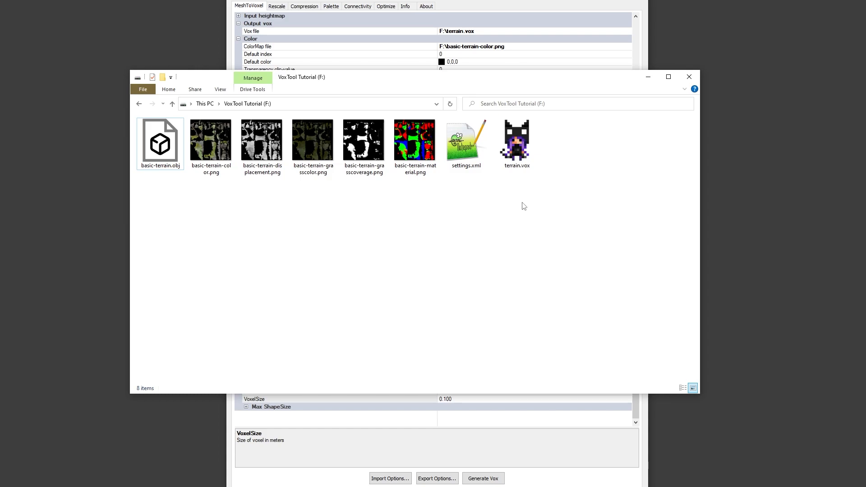
{"action": "double_click", "coordinate": [517, 142]}
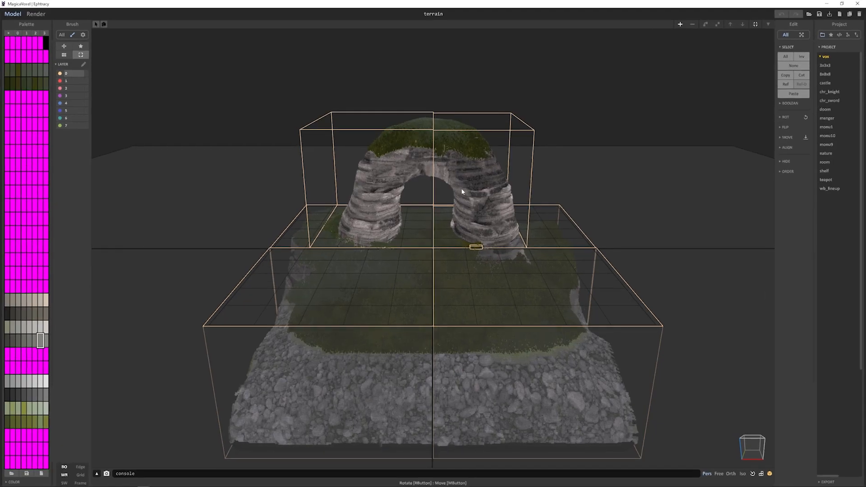
- Select all the terrain objects and switch from modeling to rendering the scene
{"action": "right_click_drag", "start_coordinate": [566, 207], "coordinate": [539, 208]}
{"action": "key", "text": "ctrl+a"}
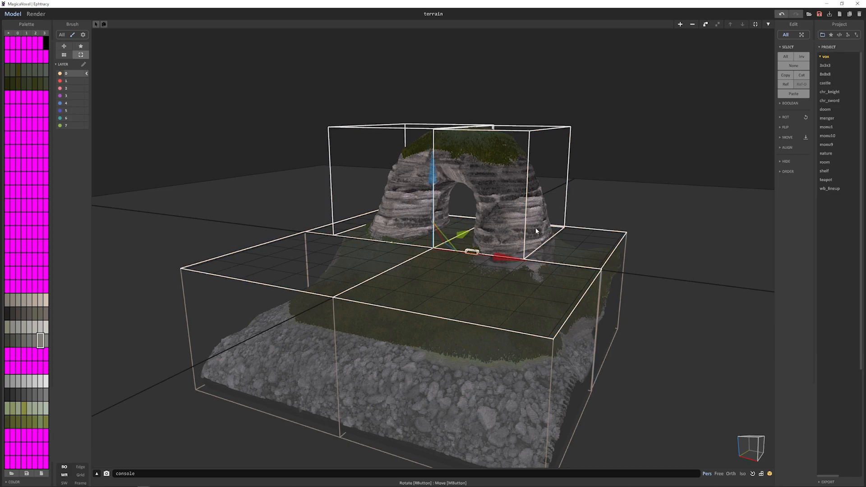
{"action": "mouse_move", "coordinate": [533, 226]}
{"action": "right_mouse_down"}
{"action": "mouse_move", "coordinate": [531, 237]}
{"action": "mouse_move", "coordinate": [504, 235]}
{"action": "mouse_move", "coordinate": [534, 242]}
{"action": "mouse_move", "coordinate": [505, 217]}
{"action": "mouse_move", "coordinate": [516, 225]}
{"action": "right_mouse_up"}
{"action": "key", "text": "F5"}
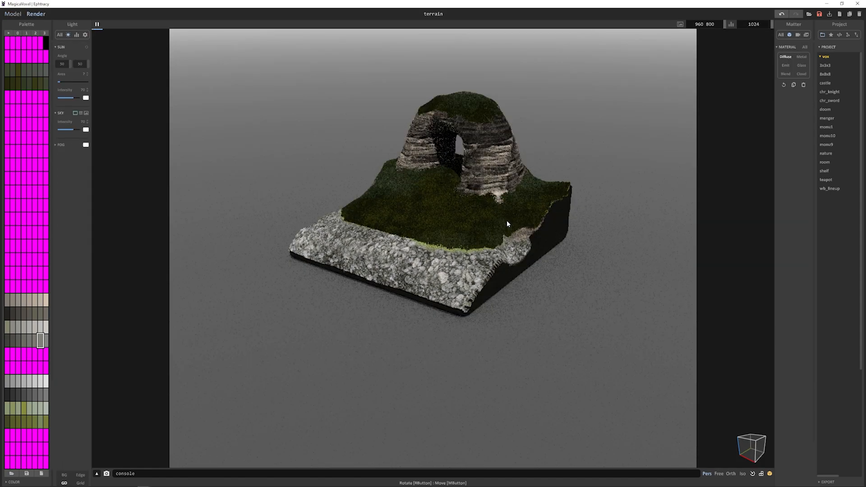
- Increase the camera's film exposure to brighten the rendered terrain
{"action": "left_click", "coordinate": [798, 35]}
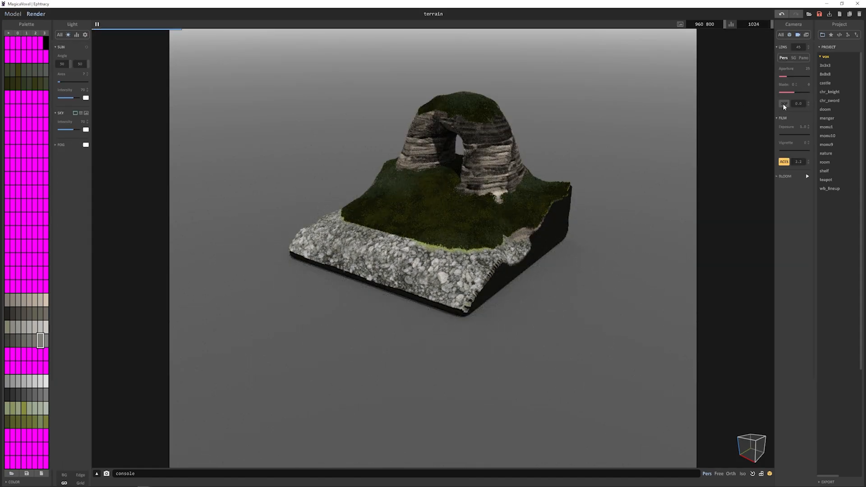
{"action": "left_click_drag", "start_coordinate": [782, 134], "coordinate": [783, 134]}
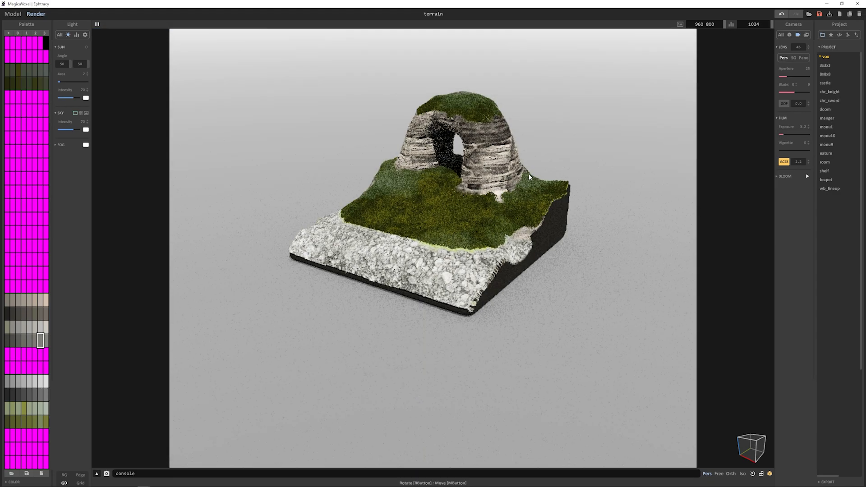
- Inspect the rendered terrain from several sides and up close, including the rock arch and its grass
{"action": "right_click_drag", "start_coordinate": [528, 174], "coordinate": [267, 206]}
{"action": "scroll", "coordinate": [455, 182], "scroll_direction": "up", "scroll_amount": 8}
{"action": "scroll", "coordinate": [455, 182], "scroll_direction": "down", "scroll_amount": 8}
{"action": "scroll", "coordinate": [363, 250], "scroll_direction": "up", "scroll_amount": 5}
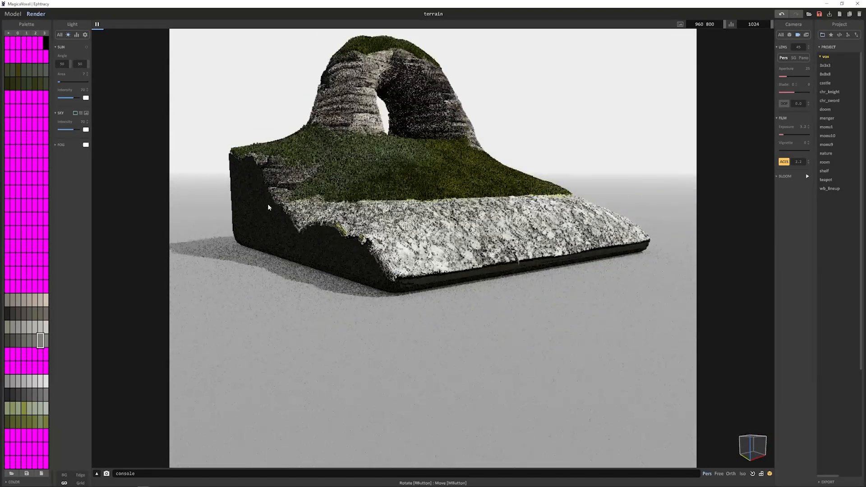
{"action": "mouse_move", "coordinate": [421, 214]}
{"action": "right_mouse_down"}
{"action": "mouse_move", "coordinate": [311, 216]}
{"action": "mouse_move", "coordinate": [316, 189]}
{"action": "mouse_move", "coordinate": [583, 220]}
{"action": "mouse_move", "coordinate": [496, 235]}
{"action": "mouse_move", "coordinate": [474, 253]}
{"action": "mouse_move", "coordinate": [469, 228]}
{"action": "mouse_move", "coordinate": [444, 258]}
{"action": "mouse_move", "coordinate": [428, 214]}
{"action": "right_mouse_up"}
{"action": "middle_click_drag", "start_coordinate": [512, 156], "coordinate": [440, 248]}
{"action": "scroll", "coordinate": [440, 248], "scroll_direction": "up", "scroll_amount": 8}
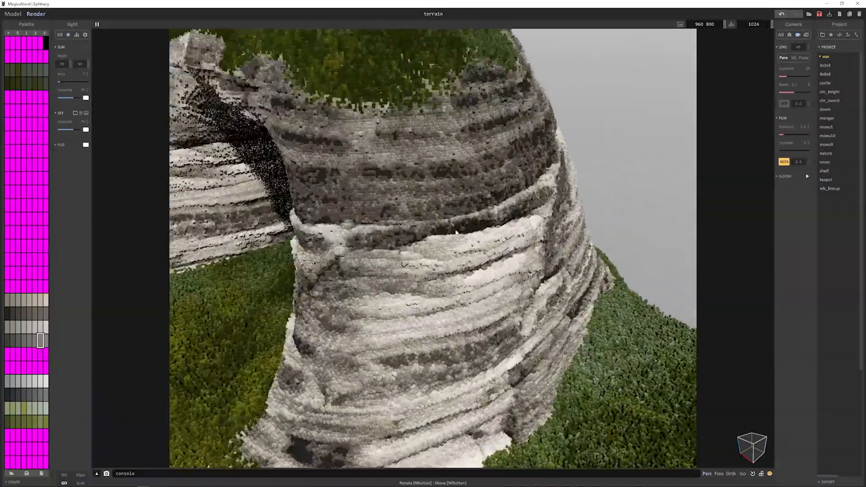
{"action": "right_click_drag", "start_coordinate": [440, 262], "coordinate": [483, 239]}
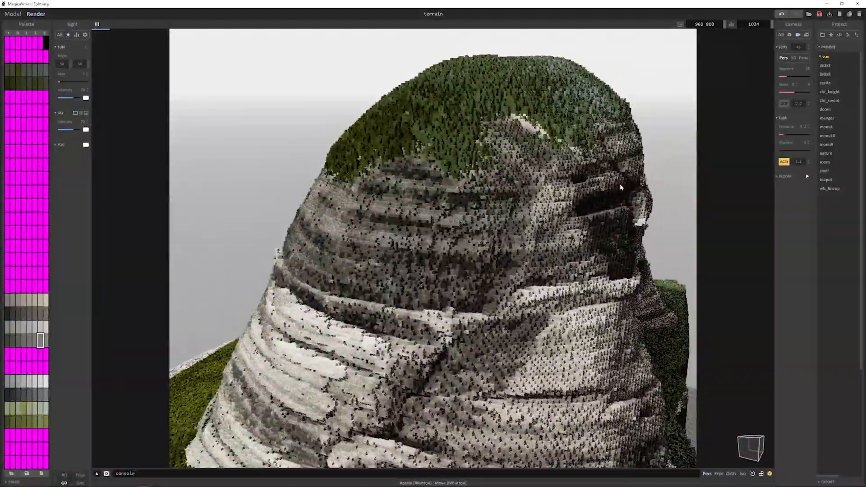
- Inspect the rendered rock formation from several sides and return to modeling to view the whole terrain
{"action": "right_click_drag", "start_coordinate": [619, 183], "coordinate": [429, 178]}
{"action": "scroll", "coordinate": [452, 222], "scroll_direction": "down", "scroll_amount": 4}
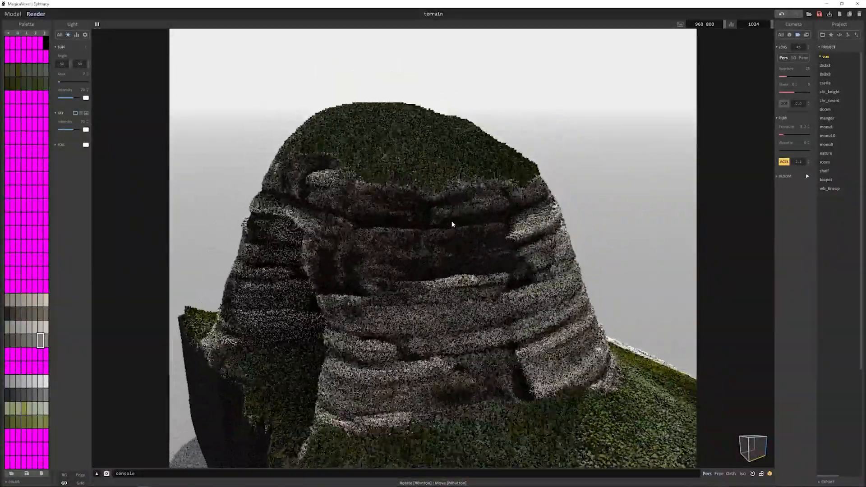
{"action": "middle_click_drag", "start_coordinate": [452, 222], "coordinate": [442, 251]}
{"action": "scroll", "coordinate": [441, 251], "scroll_direction": "up", "scroll_amount": 6}
{"action": "right_click_drag", "start_coordinate": [442, 250], "coordinate": [614, 227]}
{"action": "scroll", "coordinate": [445, 245], "scroll_direction": "down", "scroll_amount": 4}
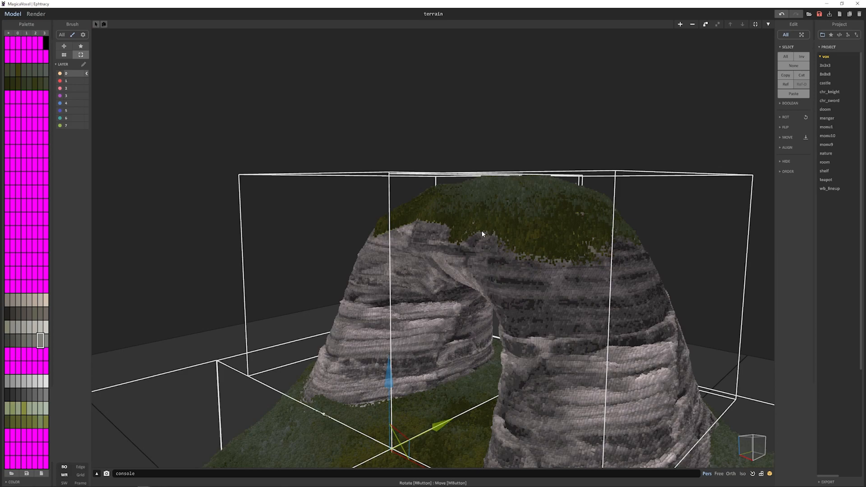
{"action": "scroll", "coordinate": [482, 234], "scroll_direction": "down", "scroll_amount": 8}
{"action": "right_click_drag", "start_coordinate": [482, 234], "coordinate": [463, 249]}
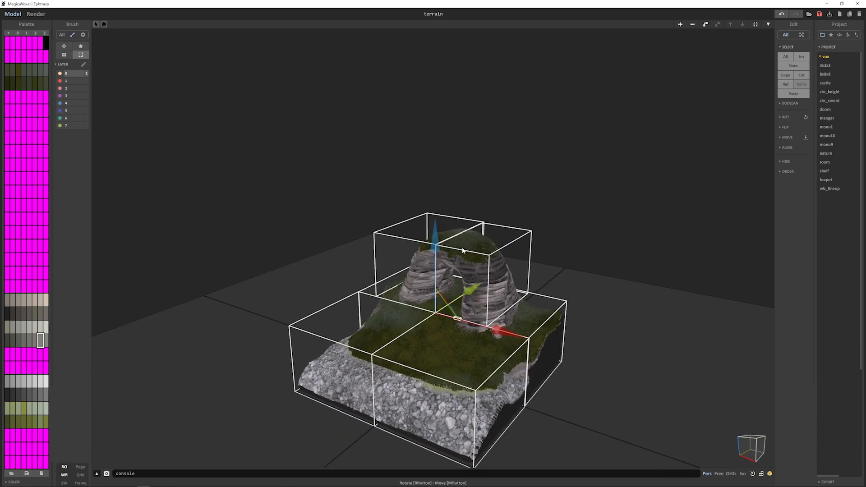
{"action": "middle_click_drag", "start_coordinate": [454, 258], "coordinate": [446, 203]}
{"action": "right_click_drag", "start_coordinate": [446, 203], "coordinate": [451, 227]}
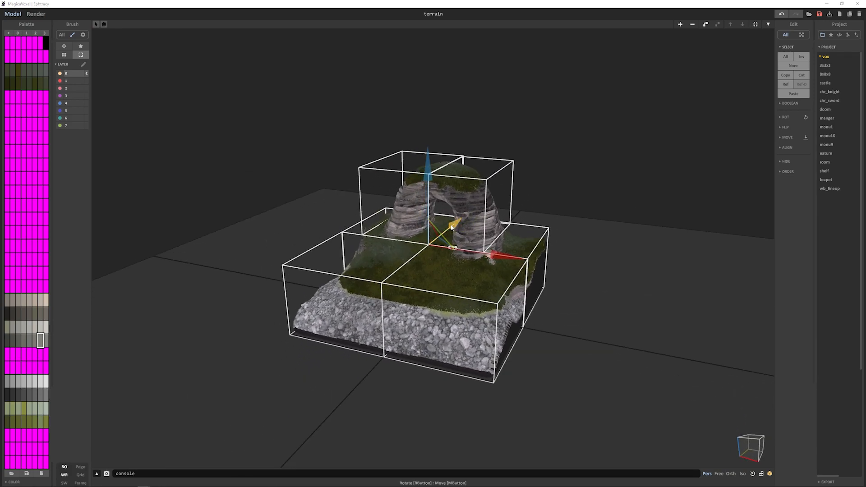
- Switch to VoxTool, set the displacement max height to 8, and set Normalize DisplacementMap to True
{"action": "key", "text": "alt+Tab"}
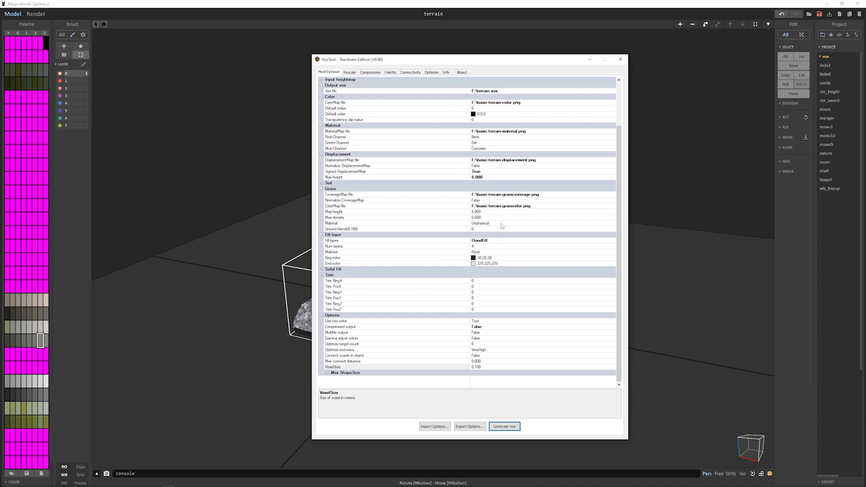
{"action": "left_click", "coordinate": [488, 177]}
{"action": "double_click", "coordinate": [489, 178]}
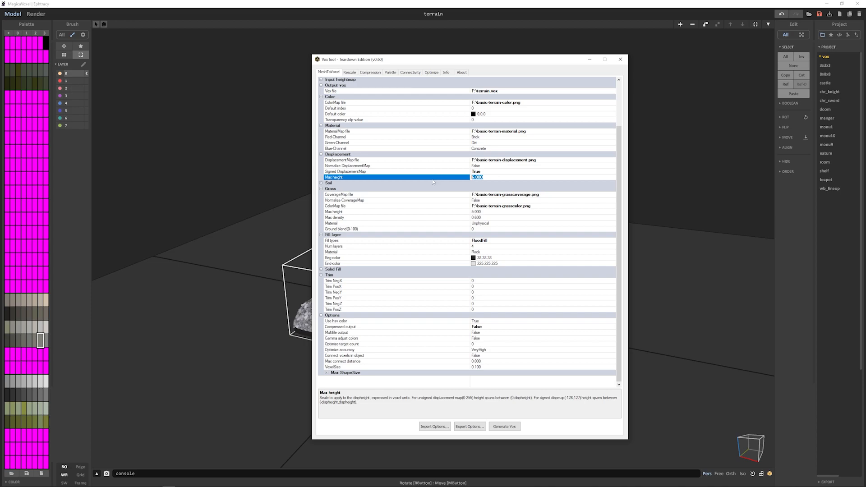
{"action": "type", "text": "8"}
{"action": "left_click", "coordinate": [611, 167]}
{"action": "left_click", "coordinate": [613, 166]}
{"action": "left_click", "coordinate": [591, 175]}
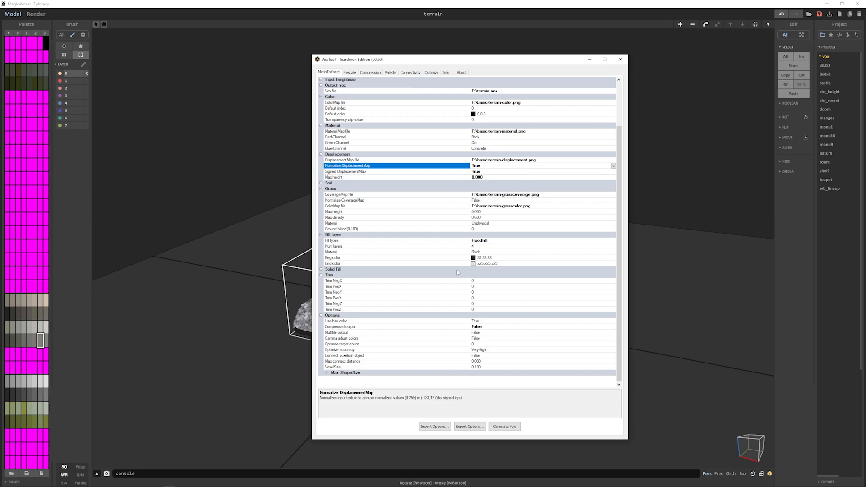
- Set Trim NegX, Trim PosX, Trim NegY and Trim PosY to 20 each
{"action": "left_click", "coordinate": [486, 281]}
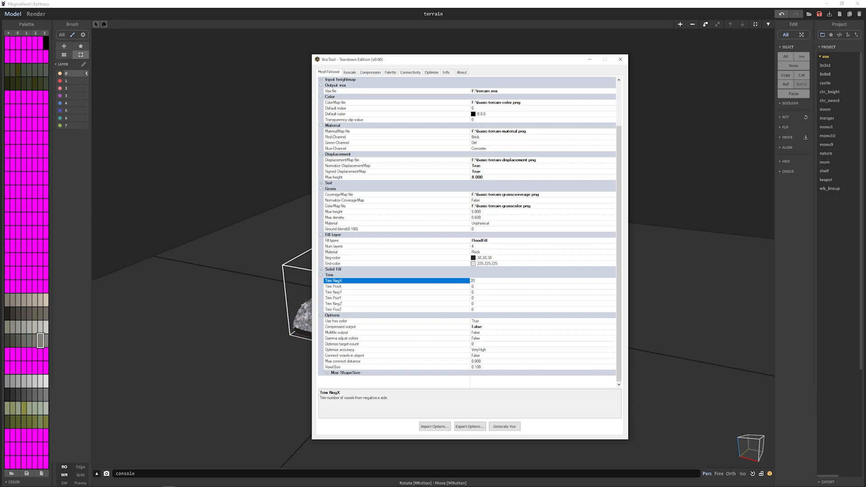
{"action": "left_click", "coordinate": [480, 286]}
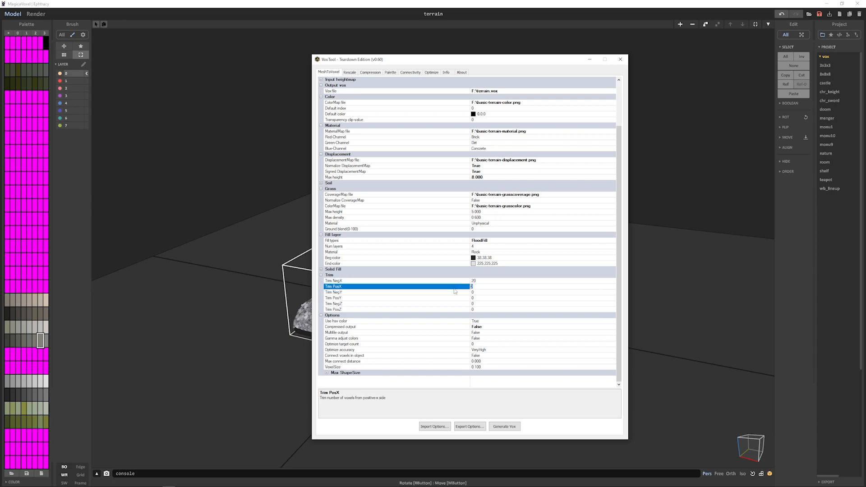
{"action": "type", "text": "20"}
{"action": "key", "text": "Tab"}
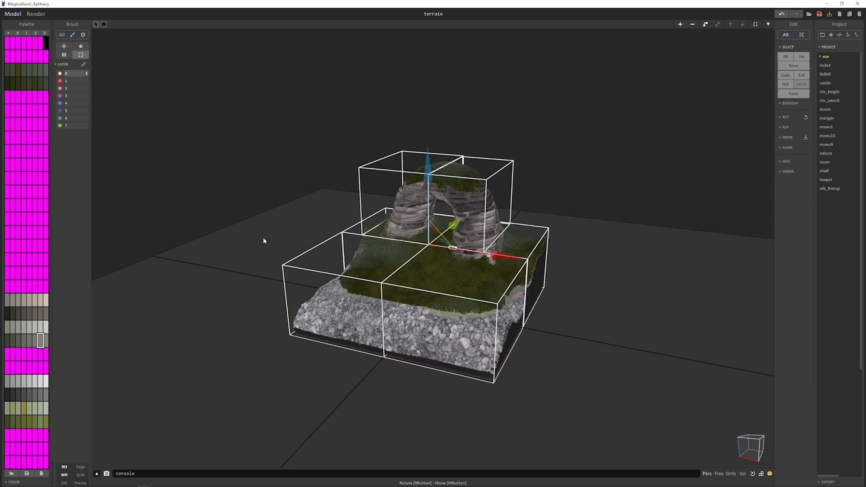
{"action": "right_click_drag", "start_coordinate": [263, 238], "coordinate": [480, 272]}
{"action": "key", "text": "alt+Tab"}
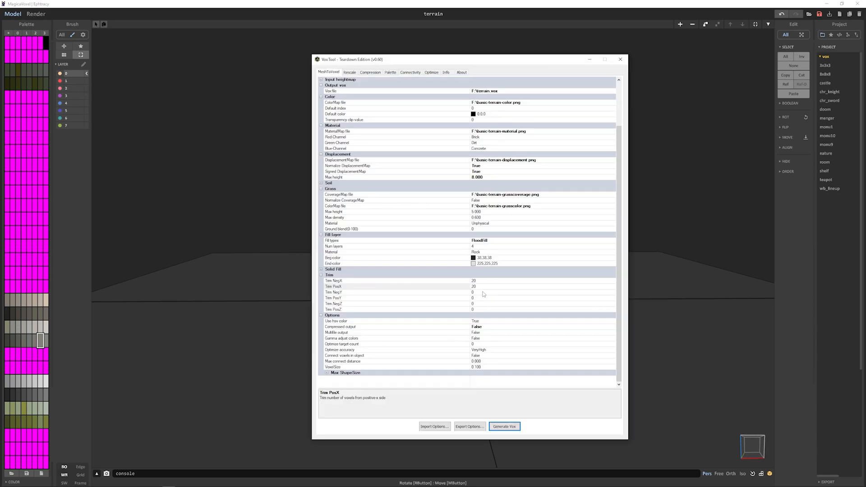
{"action": "left_click", "coordinate": [459, 293]}
{"action": "key", "text": "Return"}
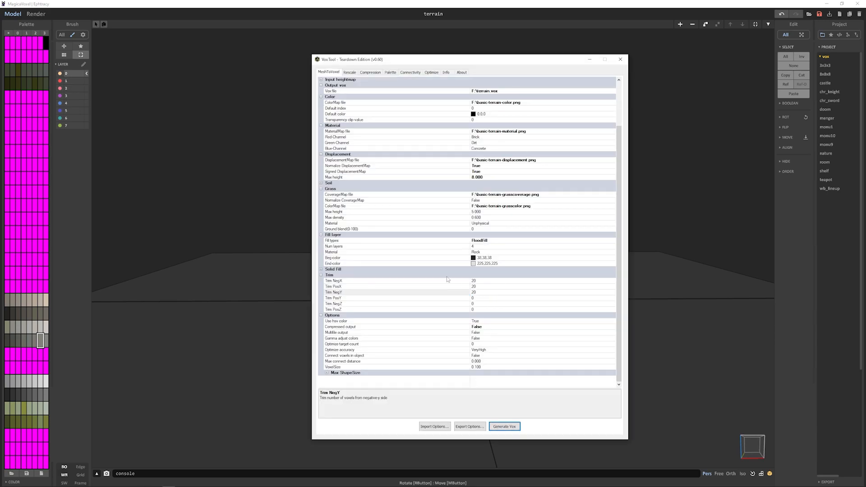
{"action": "left_click", "coordinate": [471, 299]}
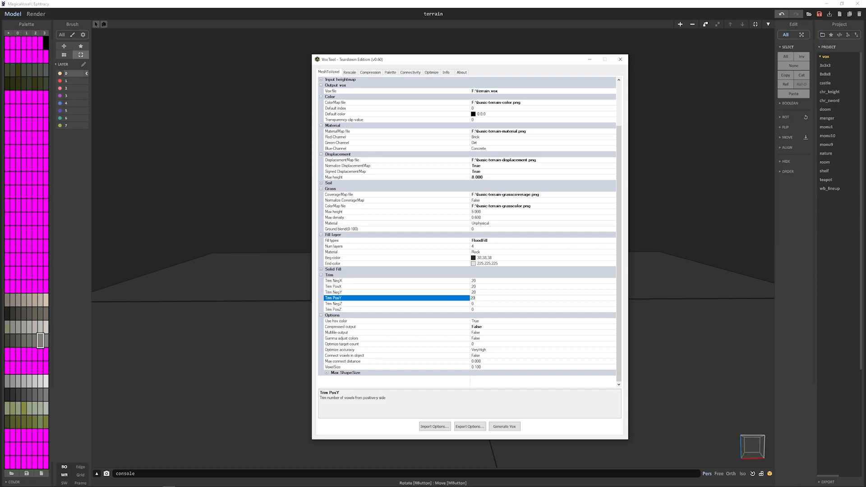
{"action": "key", "text": "Return"}
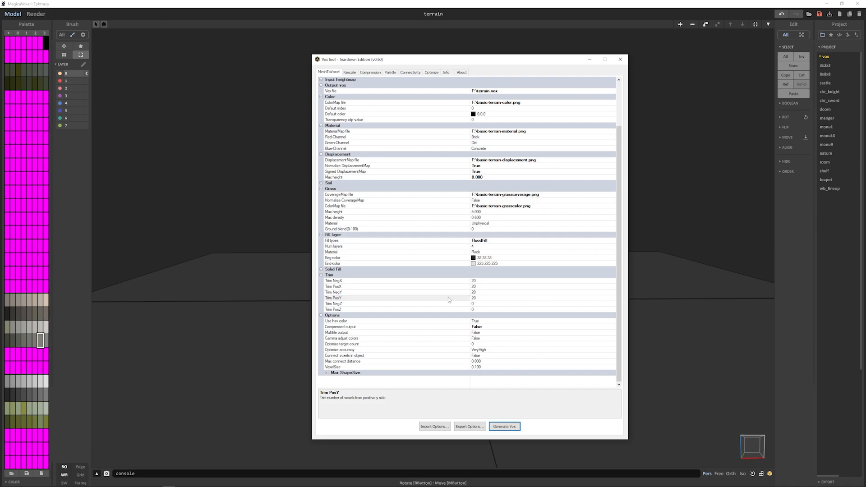
- Switch to MagicaVoxel and open the terrain's front stone section for editing with the box marquee active
{"action": "left_click", "coordinate": [230, 263]}
{"action": "right_click_drag", "start_coordinate": [266, 270], "coordinate": [358, 276]}
{"action": "right_click_drag", "start_coordinate": [448, 249], "coordinate": [440, 261]}
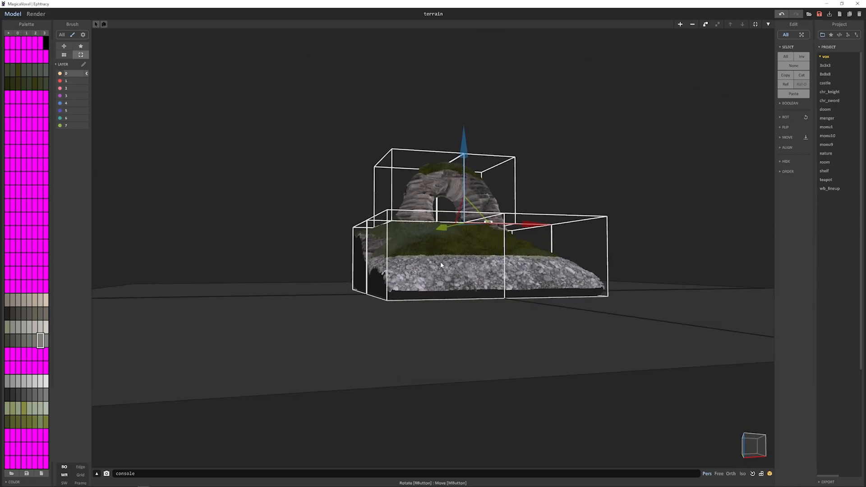
{"action": "scroll", "coordinate": [445, 298], "scroll_direction": "up", "scroll_amount": 6}
{"action": "scroll", "coordinate": [420, 293], "scroll_direction": "down", "scroll_amount": 6}
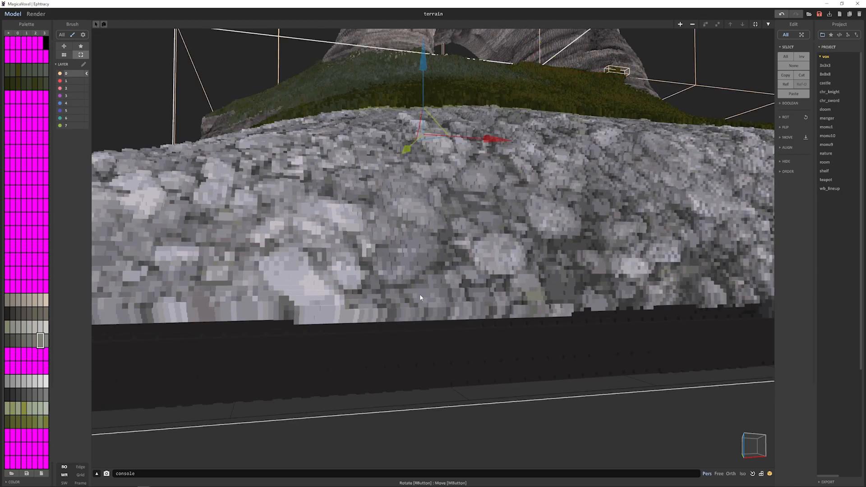
{"action": "key", "text": "Tab"}
{"action": "key", "text": "m"}
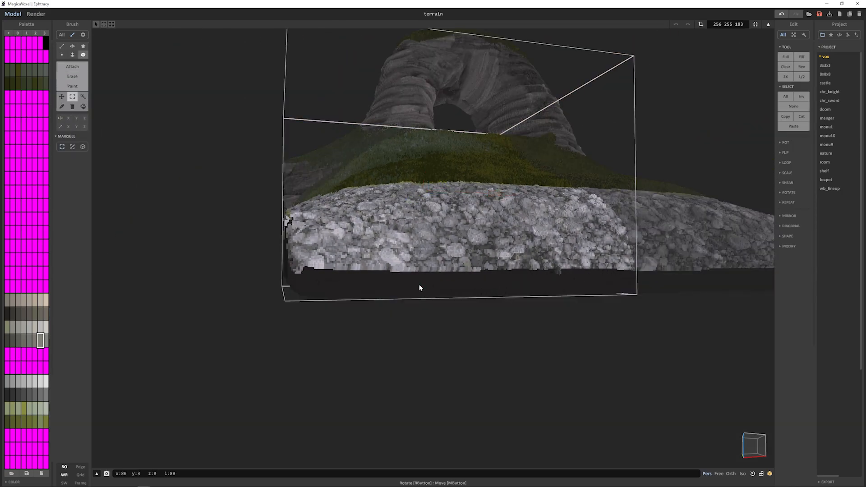
{"action": "left_click", "coordinate": [83, 147]}
- Measure the height of the black layer beneath the stones with a box selection
{"action": "right_click_drag", "start_coordinate": [364, 242], "coordinate": [363, 234]}
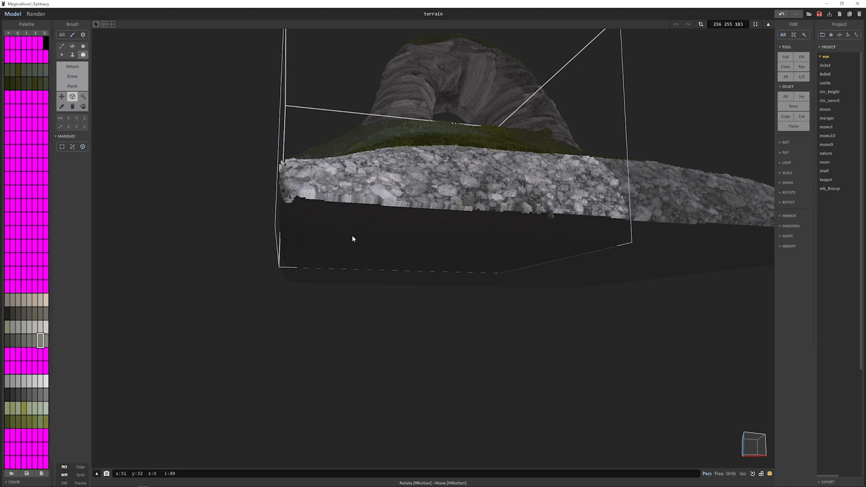
{"action": "left_click_drag", "start_coordinate": [352, 234], "coordinate": [372, 217]}
{"action": "right_click_drag", "start_coordinate": [373, 215], "coordinate": [369, 221]}
{"action": "right_click_drag", "start_coordinate": [360, 302], "coordinate": [358, 285]}
{"action": "left_click_drag", "start_coordinate": [358, 281], "coordinate": [379, 222]}
{"action": "scroll", "coordinate": [412, 232], "scroll_direction": "up", "scroll_amount": 3}
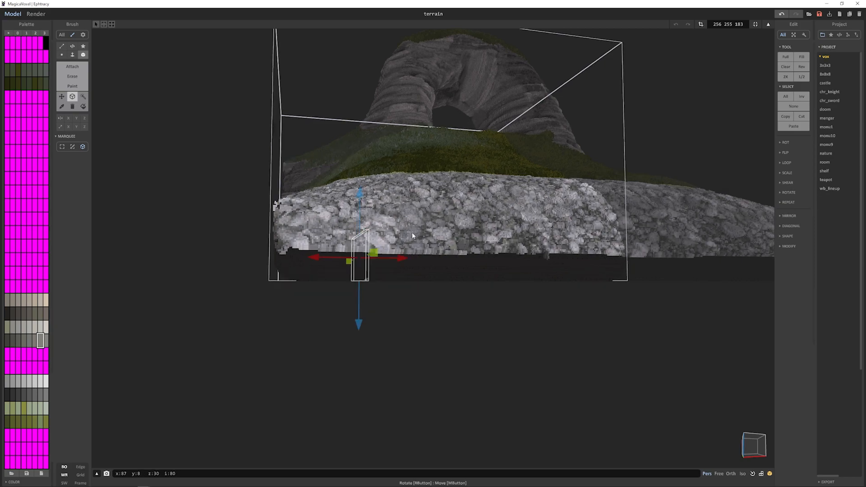
{"action": "right_click_drag", "start_coordinate": [405, 237], "coordinate": [411, 234]}
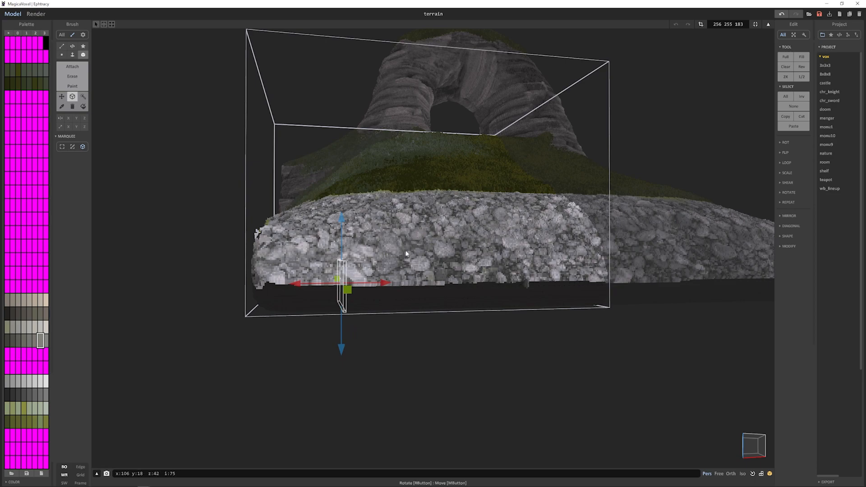
- Switch to VoxTool, set Trim NegZ to 35, and generate the vox file again
{"action": "key", "text": "alt+Tab"}
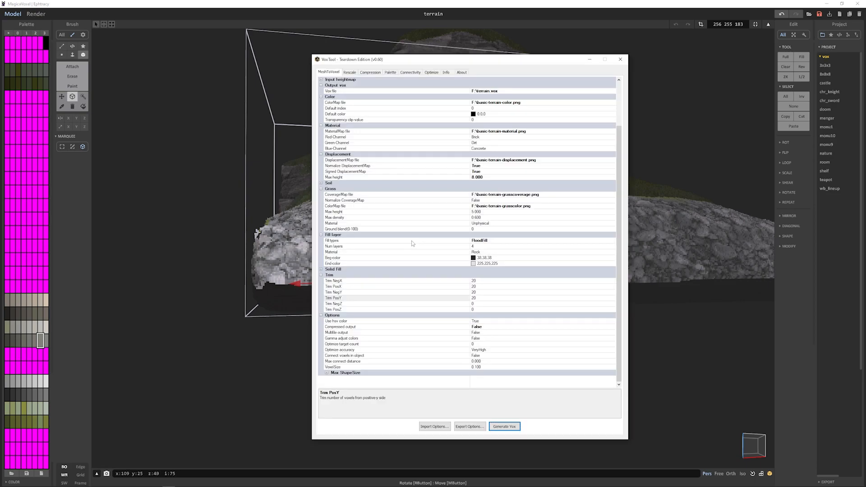
{"action": "left_click", "coordinate": [484, 303]}
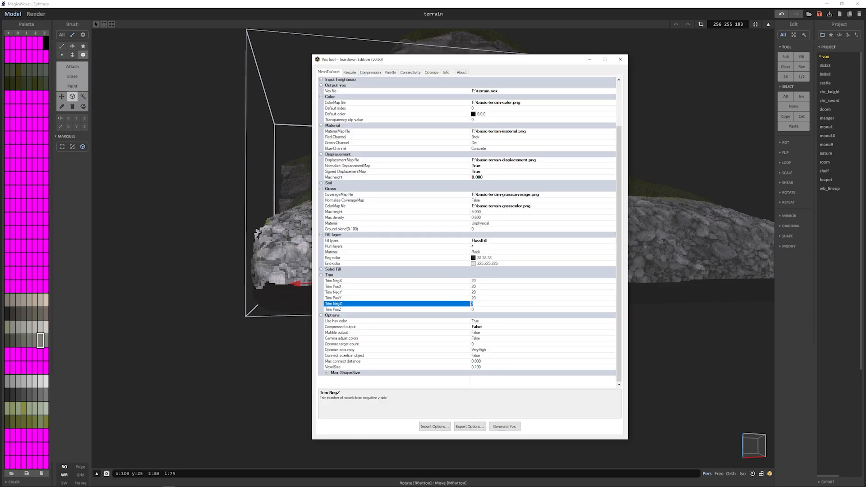
{"action": "left_click", "coordinate": [504, 426]}
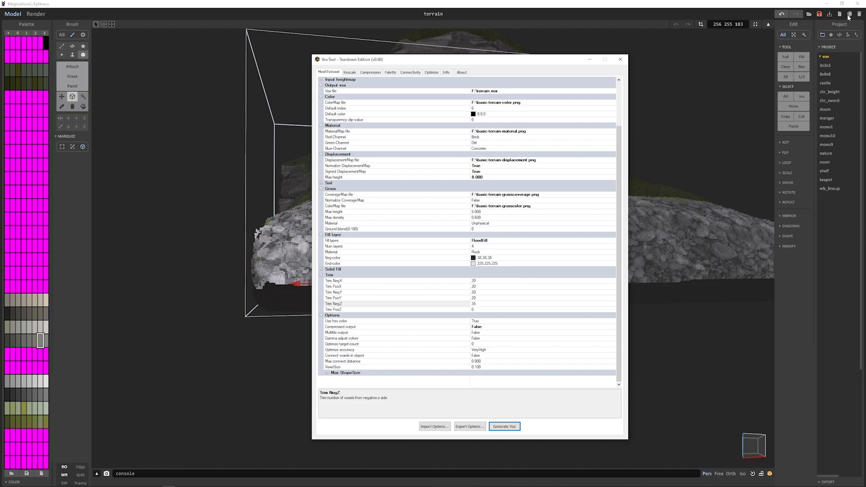
- Reopen terrain.vox from the VoxTool Tutorial (F:) folder in MagicaVoxel and select all the terrain objects
{"action": "left_click", "coordinate": [809, 14]}
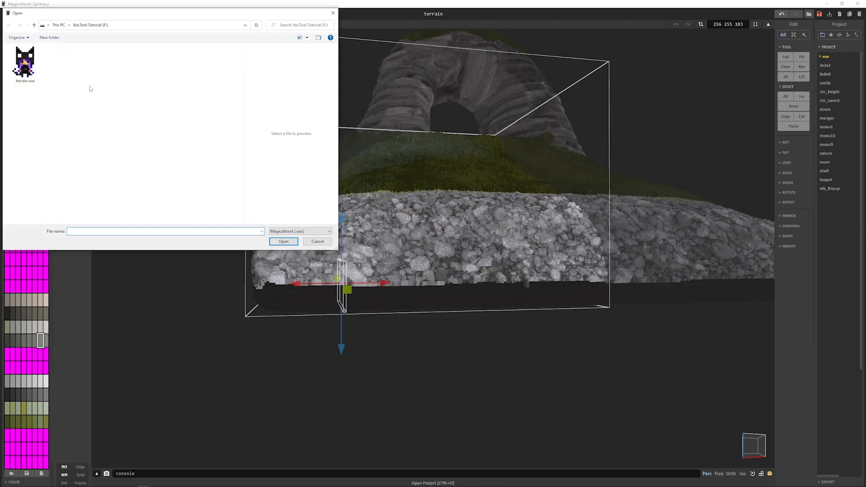
{"action": "double_click", "coordinate": [25, 63]}
{"action": "left_click", "coordinate": [435, 266]}
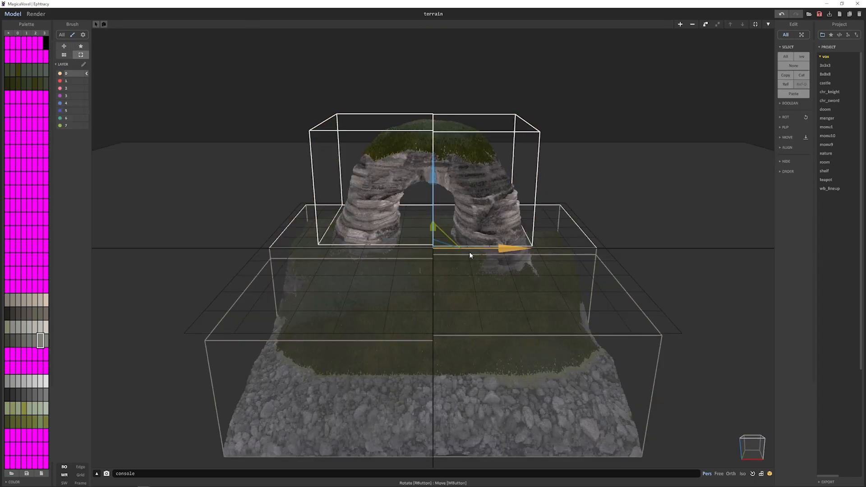
{"action": "key", "text": "d"}
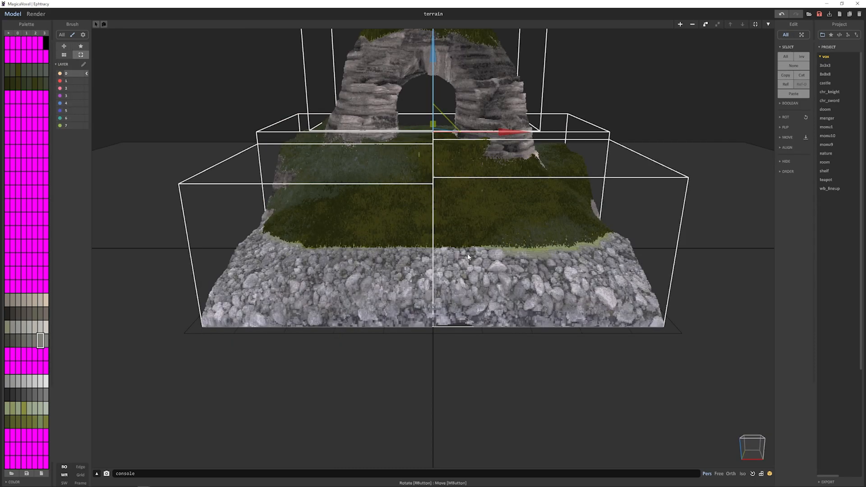
- Render the trimmed terrain and examine its cut edges, stones and grass up close
{"action": "key", "text": "Tab"}
{"action": "right_click_drag", "start_coordinate": [561, 206], "coordinate": [535, 176]}
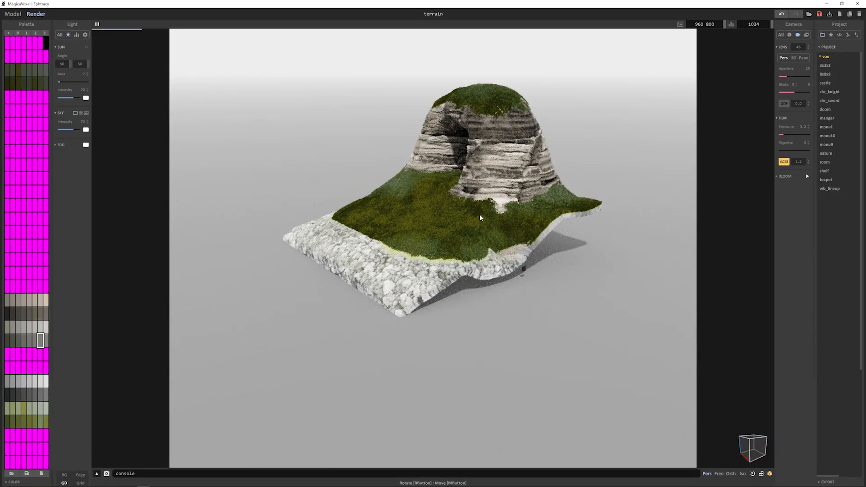
{"action": "scroll", "coordinate": [405, 285], "scroll_direction": "up", "scroll_amount": 10}
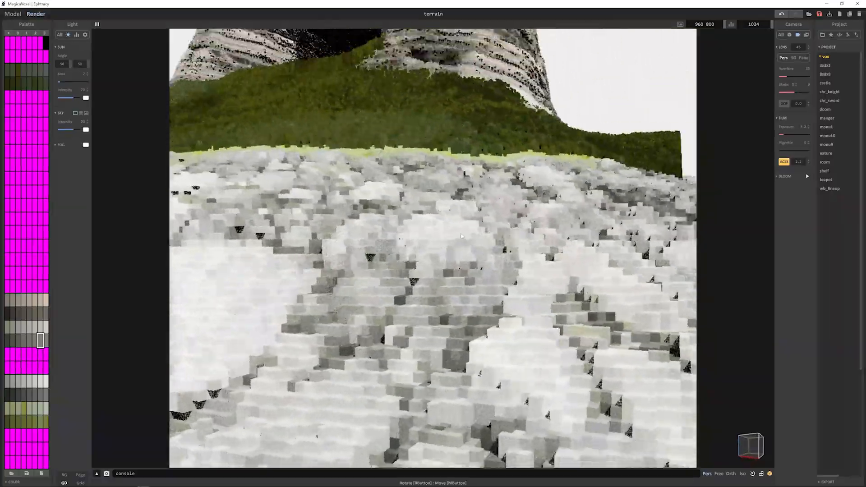
{"action": "right_click_drag", "start_coordinate": [461, 235], "coordinate": [503, 171]}
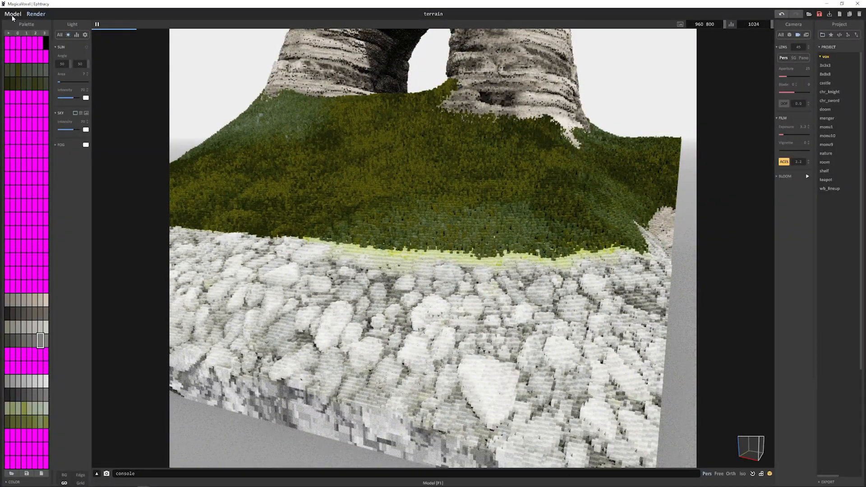
- Return to modeling and open the terrain section at the cut side edge below the grass for editing
{"action": "left_click", "coordinate": [13, 16]}
{"action": "right_click_drag", "start_coordinate": [662, 280], "coordinate": [476, 185]}
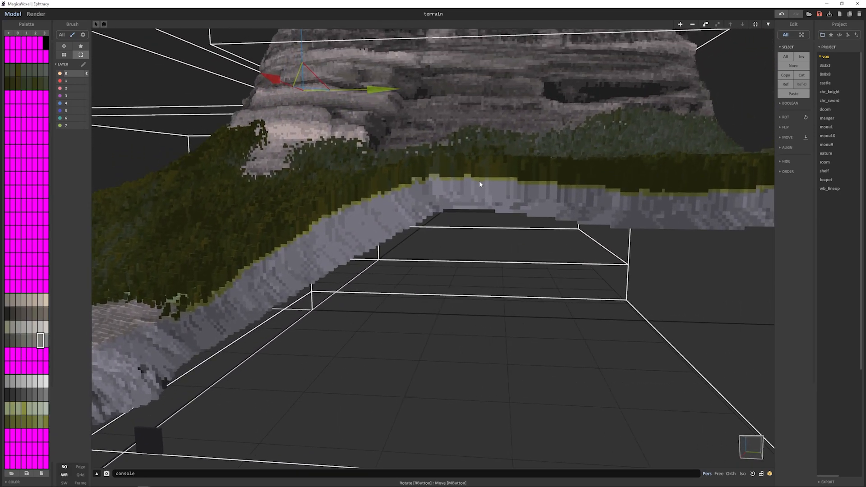
{"action": "key", "text": "f"}
{"action": "scroll", "coordinate": [452, 273], "scroll_direction": "up", "scroll_amount": 10}
{"action": "mouse_move", "coordinate": [444, 262]}
{"action": "right_mouse_down"}
{"action": "mouse_move", "coordinate": [433, 238]}
{"action": "mouse_move", "coordinate": [436, 211]}
{"action": "mouse_move", "coordinate": [428, 216]}
{"action": "right_mouse_up"}
{"action": "key", "text": "Tab"}
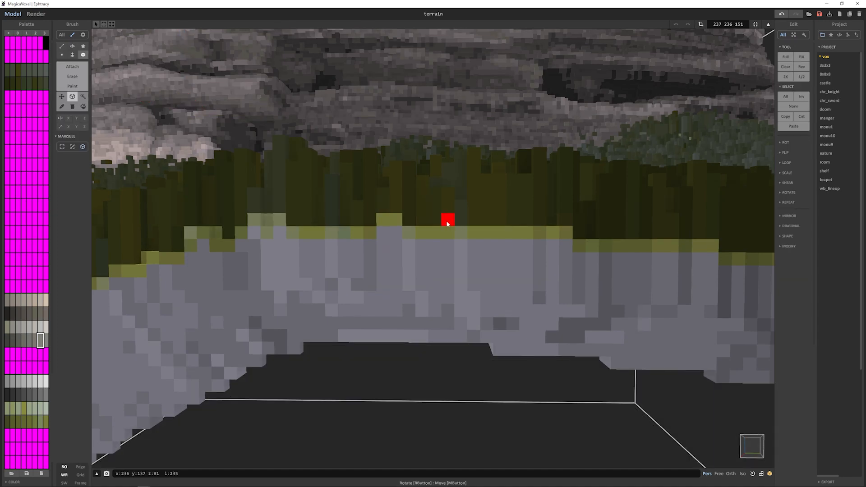
- Box-select a horizontal row of six voxels in the yellow-green layer directly beneath the grass
{"action": "mouse_move", "coordinate": [438, 219]}
{"action": "left_mouse_down"}
{"action": "mouse_move", "coordinate": [488, 153]}
{"action": "mouse_move", "coordinate": [470, 161]}
{"action": "left_mouse_up"}
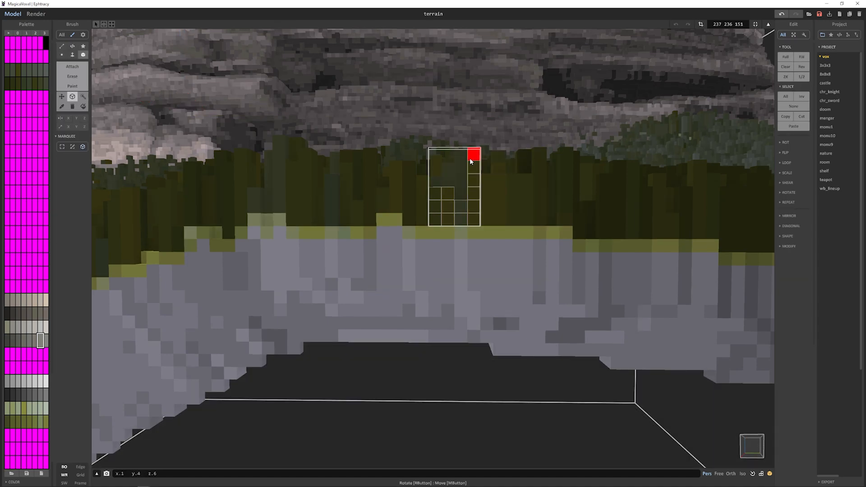
{"action": "left_click_drag", "start_coordinate": [433, 230], "coordinate": [496, 235]}
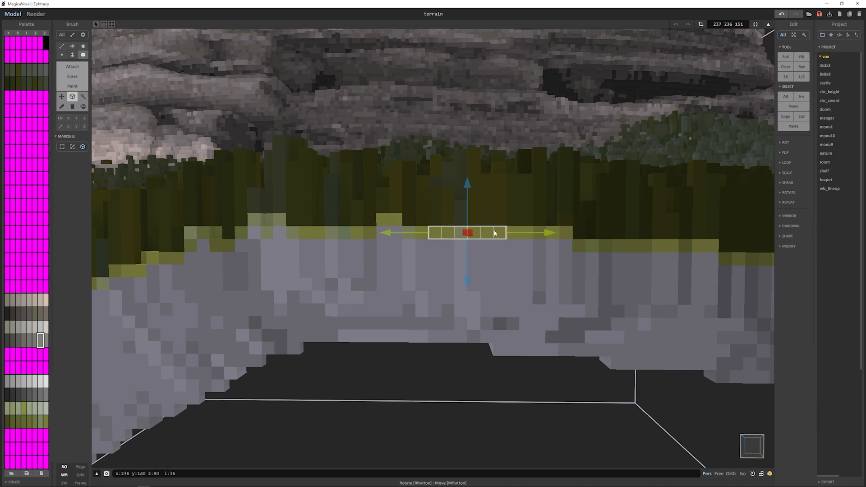
{"action": "right_click_drag", "start_coordinate": [495, 234], "coordinate": [496, 234]}
{"action": "left_click", "coordinate": [496, 233], "text": "alt"}
- Pick the color of the yellow-green layer and show the material names beside the palette
{"action": "left_click", "coordinate": [443, 236], "text": "alt"}
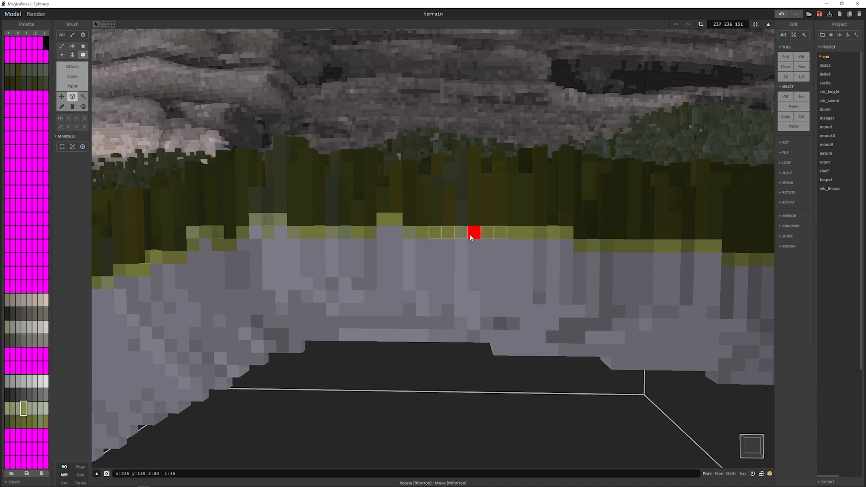
{"action": "left_click", "coordinate": [8, 33]}
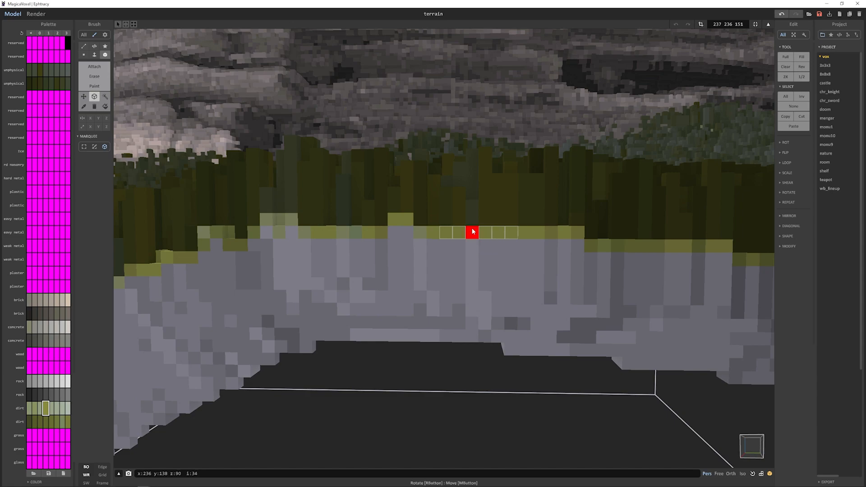
- Sample voxel colors along the yellow-green layer beneath the grass to identify their dirt and rock palette entries
{"action": "left_click", "coordinate": [347, 232], "text": "alt"}
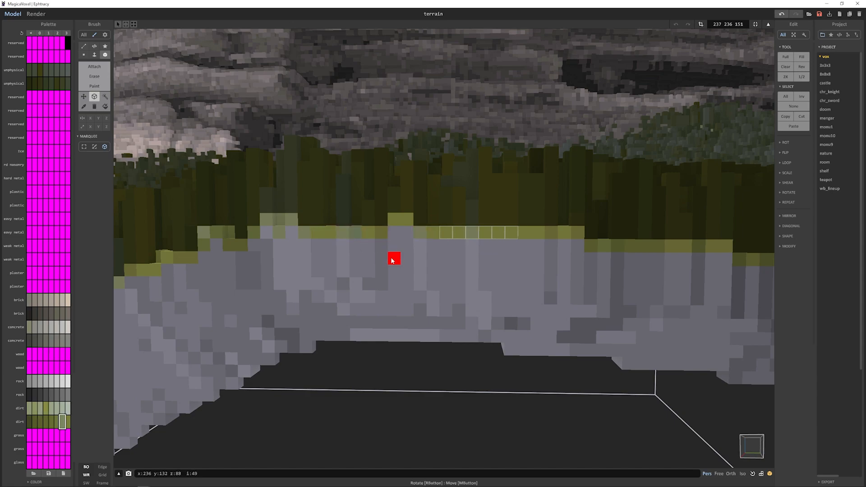
{"action": "left_click", "coordinate": [384, 283], "text": "alt"}
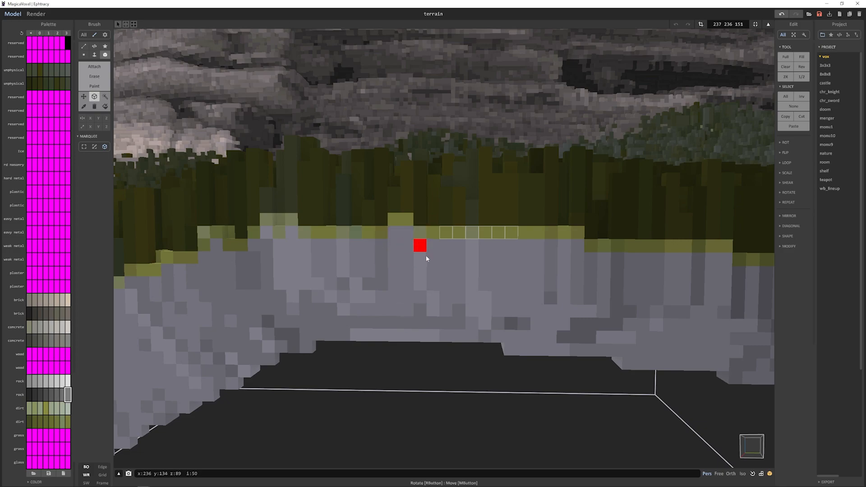
{"action": "right_click_drag", "start_coordinate": [540, 248], "coordinate": [580, 273]}
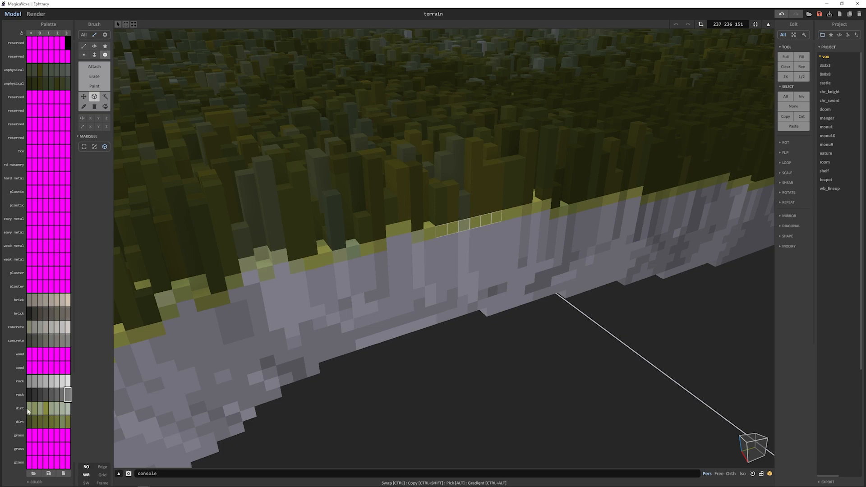
- Select every voxel that uses the two dirt palette rows and delete them
{"action": "right_click", "coordinate": [69, 424]}
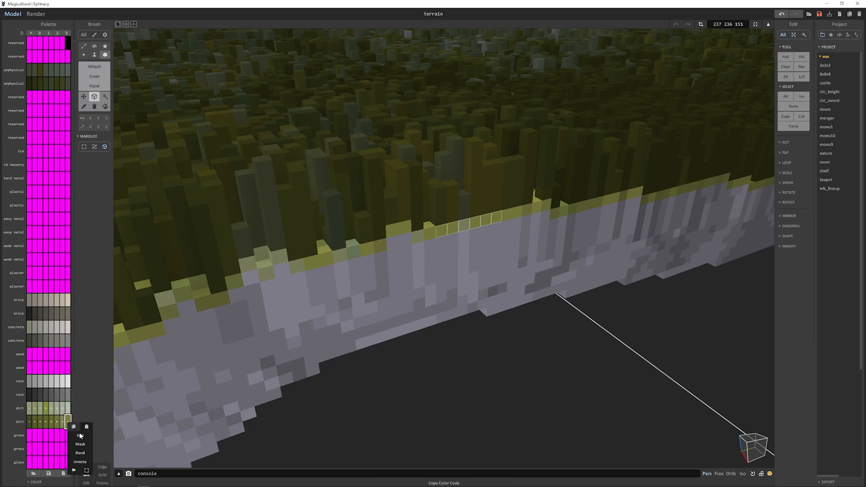
{"action": "left_click", "coordinate": [87, 470]}
{"action": "key", "text": "Delete"}
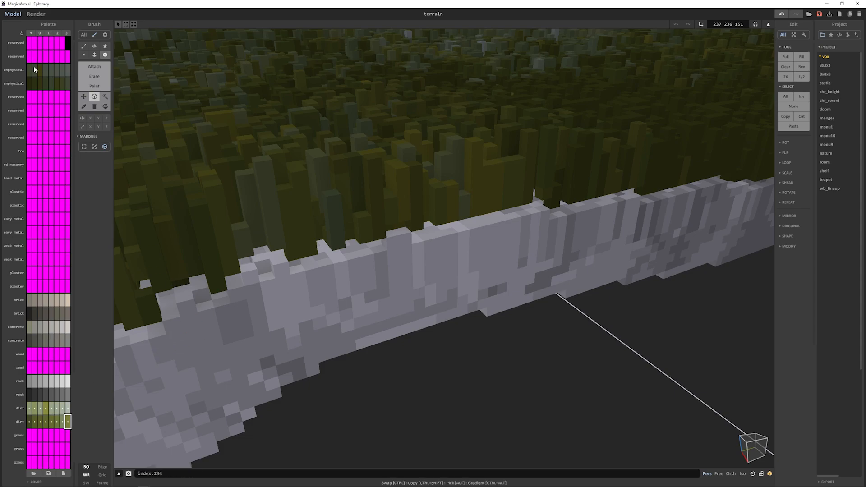
- Select every grass voxel that uses the two unphysical palette rows, delete them, and inspect the ground underneath
{"action": "left_click_drag", "start_coordinate": [28, 69], "coordinate": [66, 83]}
{"action": "right_click", "coordinate": [67, 83]}
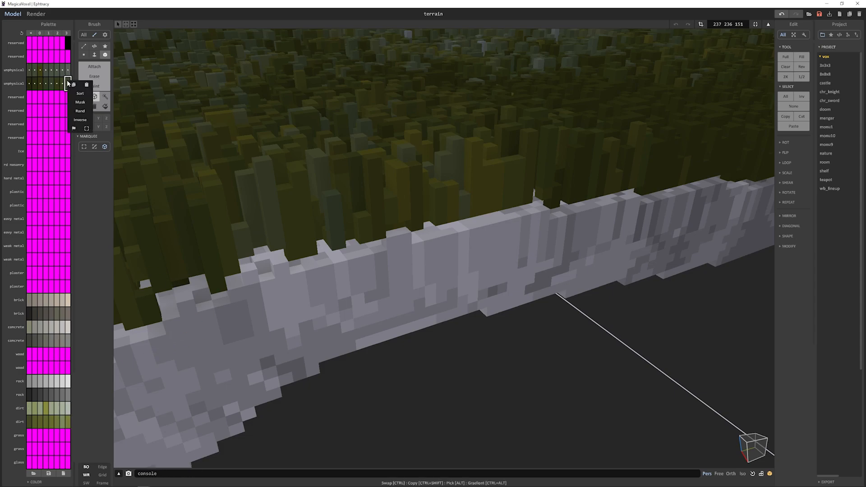
{"action": "left_click", "coordinate": [83, 122]}
{"action": "key", "text": "Delete"}
{"action": "right_click_drag", "start_coordinate": [348, 136], "coordinate": [437, 184]}
{"action": "scroll", "coordinate": [372, 147], "scroll_direction": "down", "scroll_amount": 5}
{"action": "right_click_drag", "start_coordinate": [480, 213], "coordinate": [423, 213]}
{"action": "right_click_drag", "start_coordinate": [594, 248], "coordinate": [420, 232]}
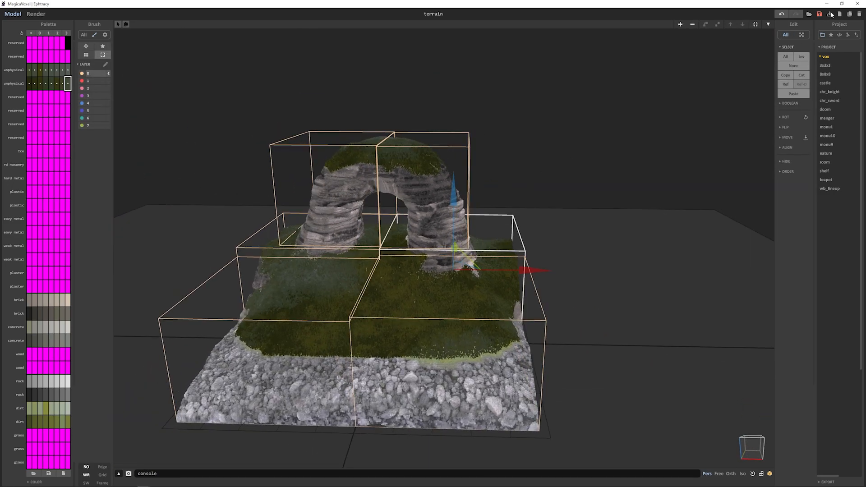
- Switch to File Explorer and copy terrain.vox from the VoxTool Tutorial drive into the Teardown mods folder VoxTool Demo
{"action": "left_click", "coordinate": [831, 15]}
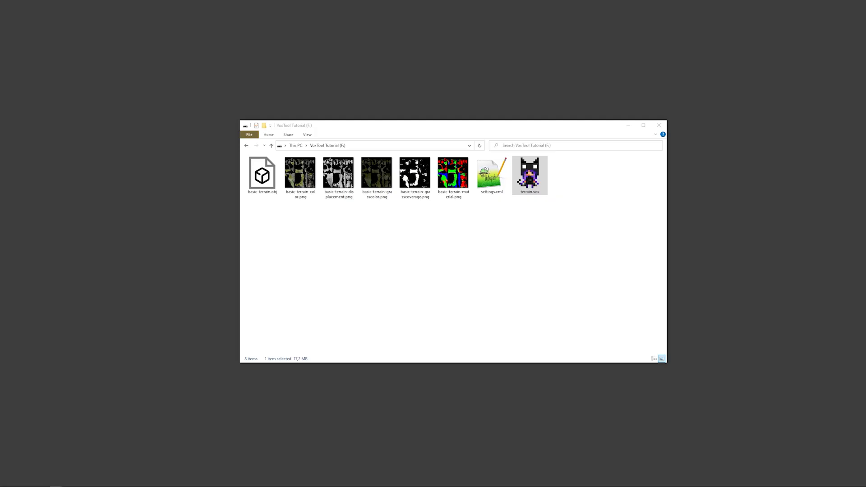
{"action": "left_click", "coordinate": [535, 185]}
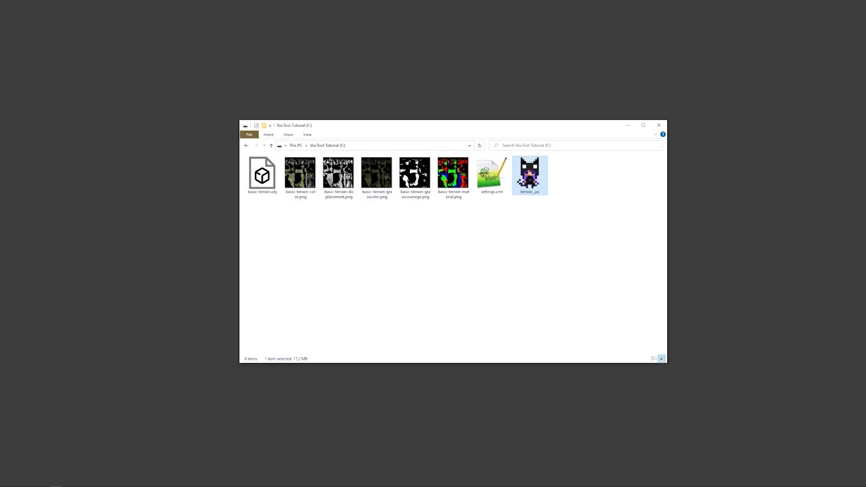
{"action": "double_click", "coordinate": [530, 191]}
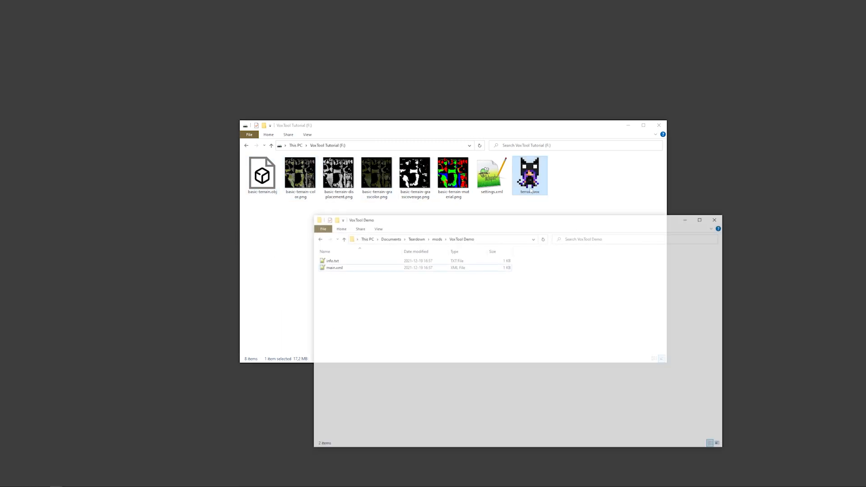
{"action": "left_click_drag", "start_coordinate": [534, 182], "coordinate": [473, 321]}
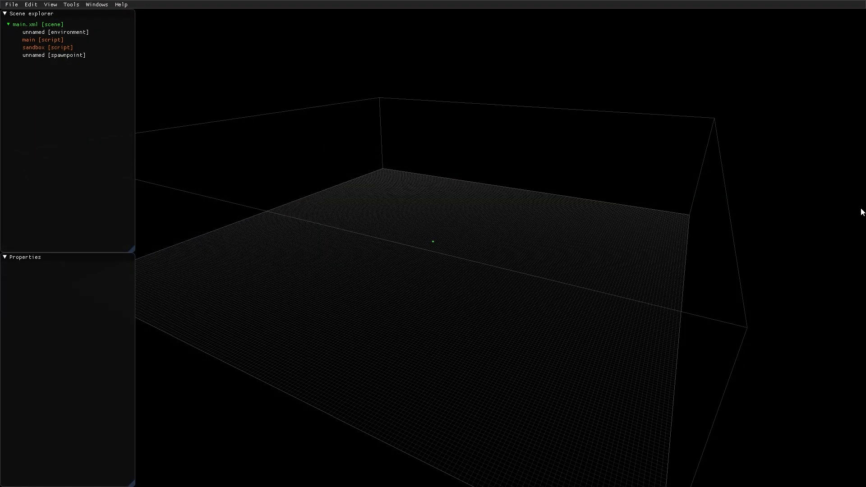
- In the Teardown editor, add a vox object to the main.xml scene and set its file to MOD/terrain.vox
{"action": "mouse_move", "coordinate": [390, 181]}
{"action": "right_mouse_down"}
{"action": "mouse_move", "coordinate": [412, 189]}
{"action": "mouse_move", "coordinate": [410, 200]}
{"action": "mouse_move", "coordinate": [387, 204]}
{"action": "right_mouse_up"}
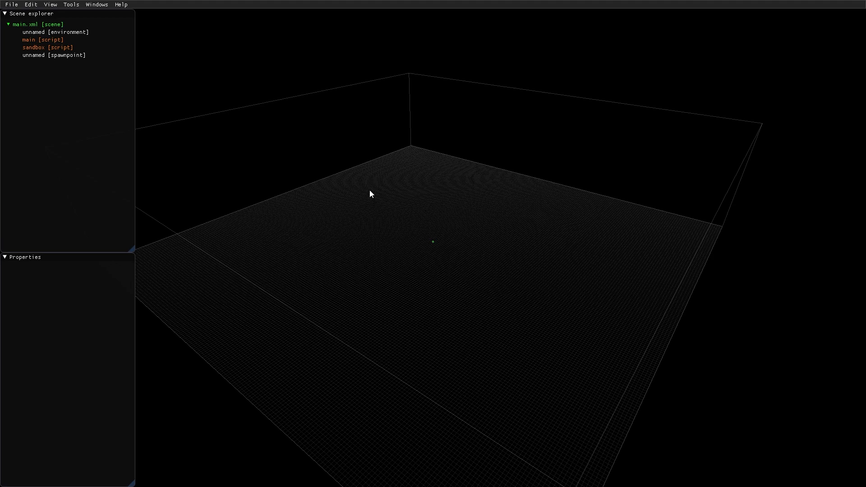
{"action": "right_click", "coordinate": [40, 24]}
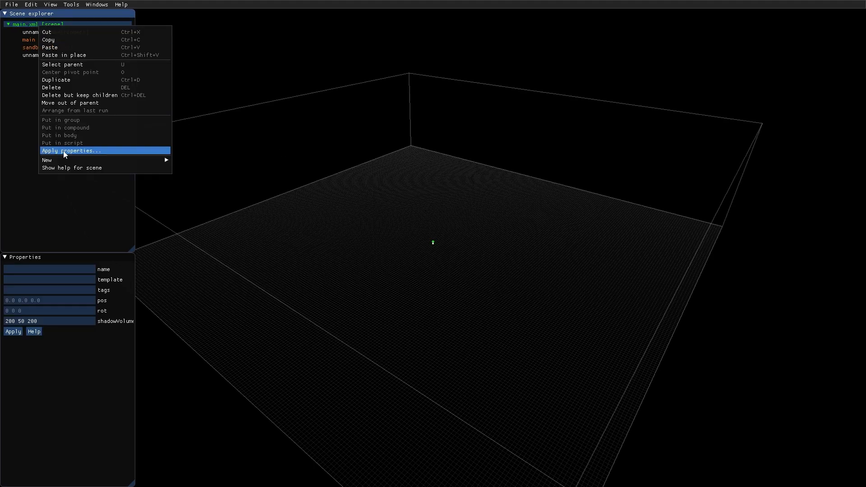
{"action": "mouse_move", "coordinate": [58, 162]}
{"action": "left_click", "coordinate": [183, 290]}
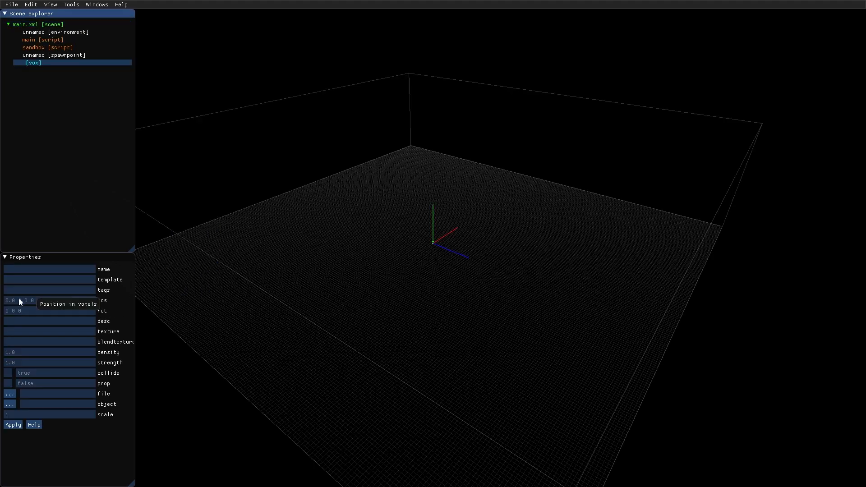
{"action": "left_click", "coordinate": [10, 394]}
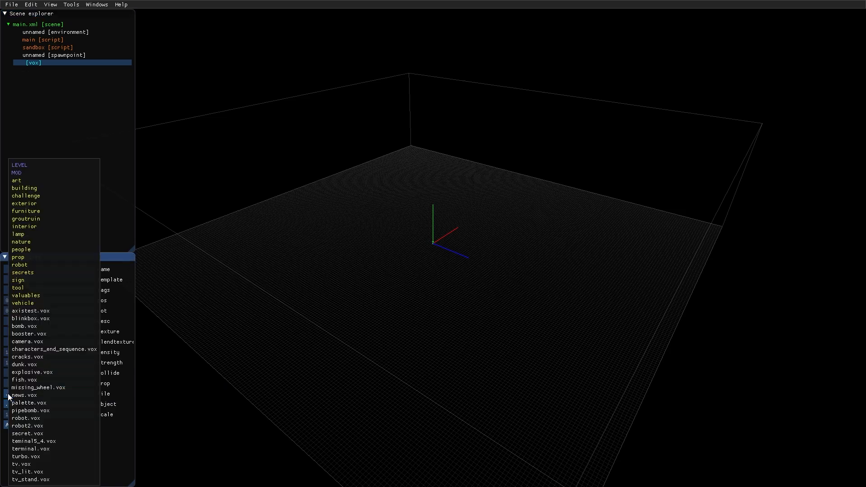
{"action": "left_click", "coordinate": [26, 174]}
{"action": "left_click", "coordinate": [50, 188]}
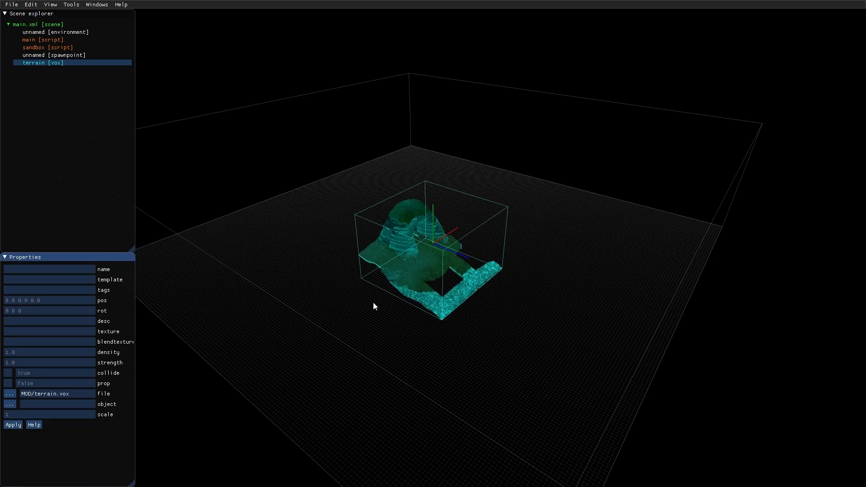
- Move the spawn point forward onto the grass in front of the rock arch
{"action": "mouse_move", "coordinate": [373, 303]}
{"action": "middle_mouse_down"}
{"action": "mouse_move", "coordinate": [415, 277]}
{"action": "mouse_move", "coordinate": [379, 312]}
{"action": "mouse_move", "coordinate": [386, 312]}
{"action": "mouse_move", "coordinate": [360, 298]}
{"action": "middle_mouse_up"}
{"action": "scroll", "coordinate": [423, 257], "scroll_direction": "up", "scroll_amount": 5}
{"action": "scroll", "coordinate": [406, 285], "scroll_direction": "up", "scroll_amount": 10}
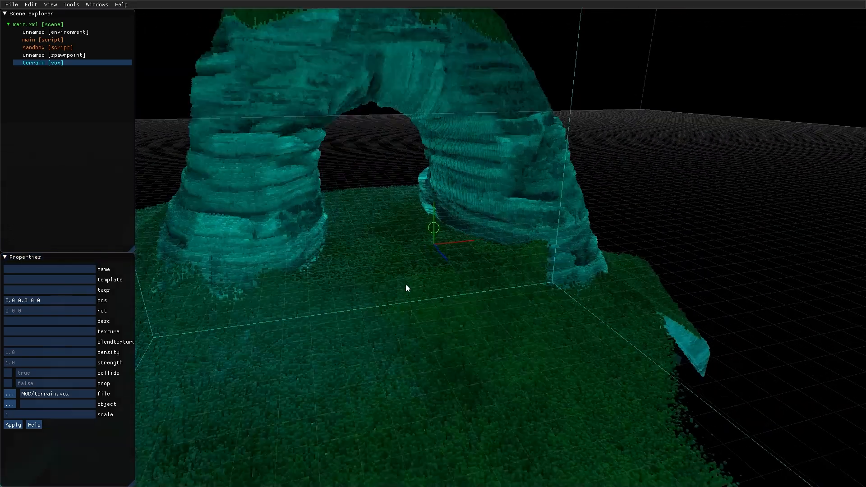
{"action": "left_click", "coordinate": [429, 220]}
{"action": "middle_click_drag", "start_coordinate": [428, 220], "coordinate": [393, 298]}
{"action": "key", "text": "m"}
{"action": "scroll", "coordinate": [402, 304], "scroll_direction": "down", "scroll_amount": 10}
- Add a water object to the main.xml scene
{"action": "left_click", "coordinate": [53, 25]}
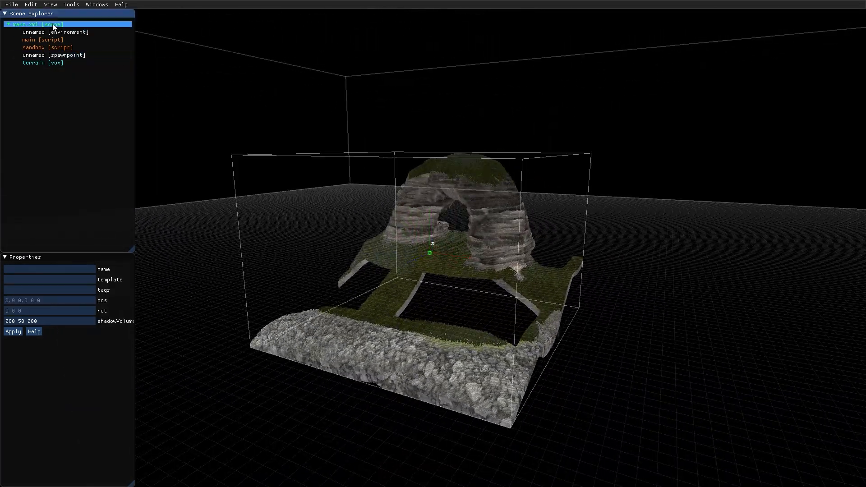
{"action": "right_click", "coordinate": [54, 24]}
{"action": "mouse_move", "coordinate": [104, 158]}
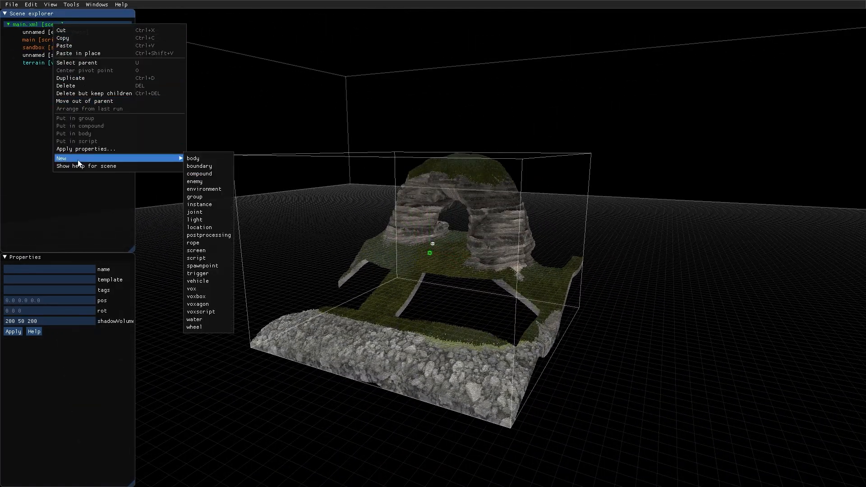
{"action": "left_click", "coordinate": [205, 319]}
- Select the spawn point and the terrain together and raise them until the water covers only the lower stones
{"action": "middle_click_drag", "start_coordinate": [374, 237], "coordinate": [426, 203]}
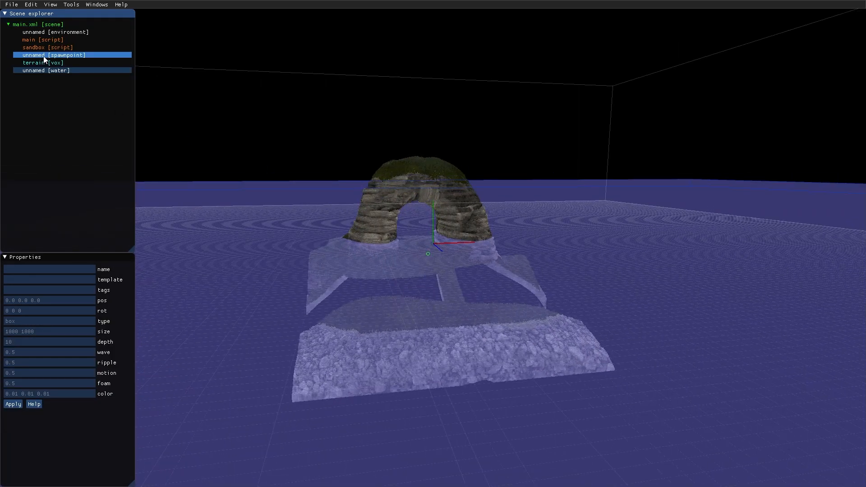
{"action": "left_click", "coordinate": [45, 63]}
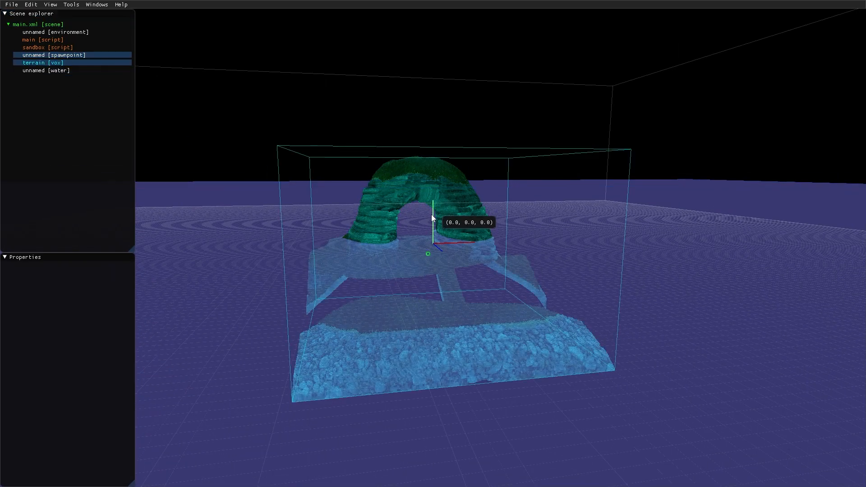
{"action": "left_click_drag", "start_coordinate": [431, 215], "coordinate": [431, 147]}
{"action": "middle_click_drag", "start_coordinate": [459, 141], "coordinate": [441, 185]}
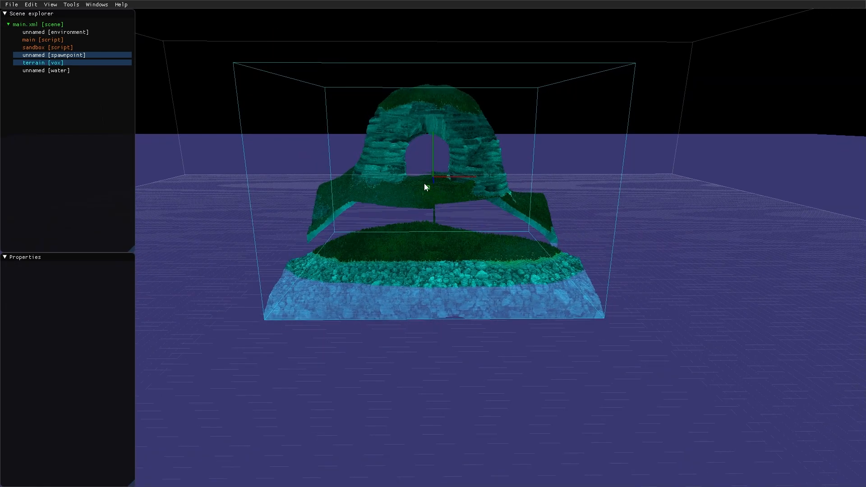
- Run the level in play mode and examine the grass and the rock around the arch pillars up close
{"action": "key", "text": "F4"}
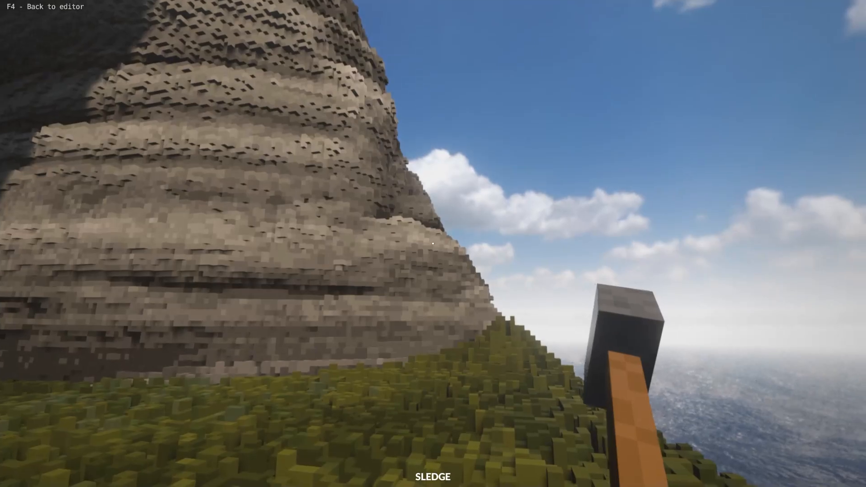
{"action": "key", "text": "w"}
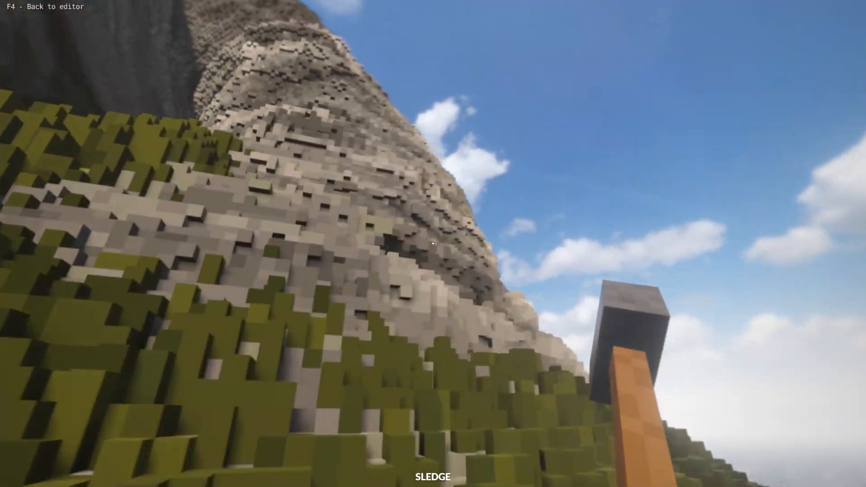
{"action": "key", "text": "w"}
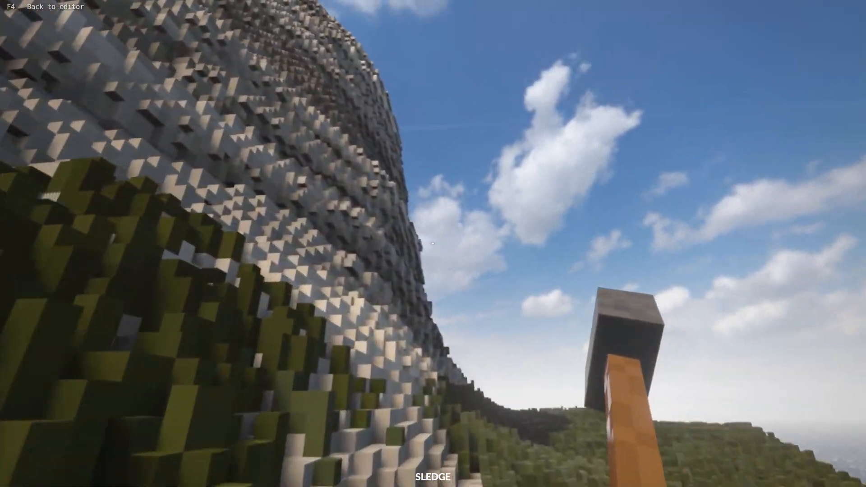
{"action": "key", "text": "w"}
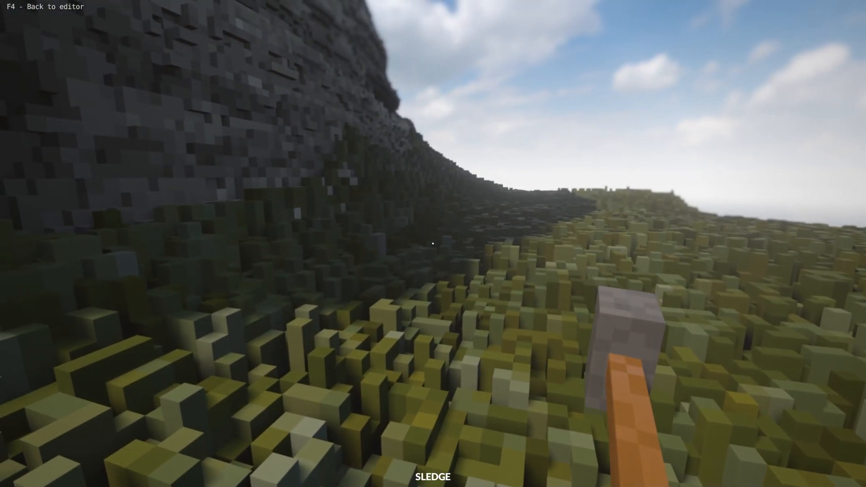
{"action": "key", "text": "w"}
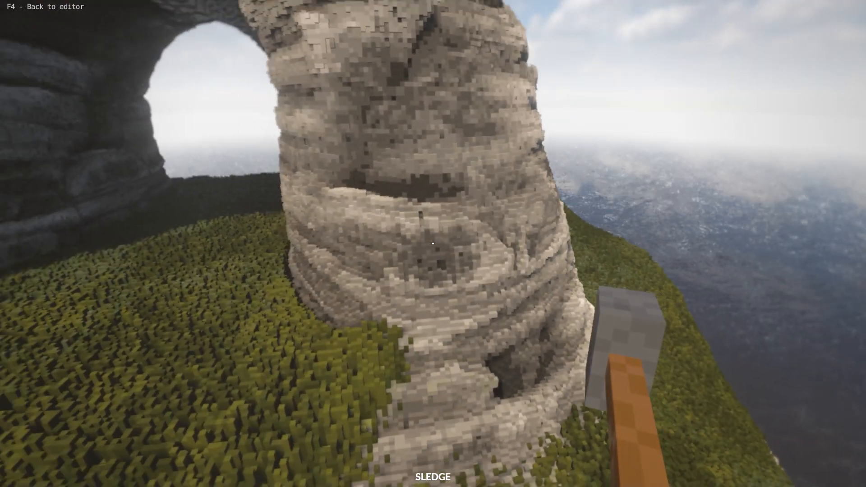
{"action": "key", "text": "s"}
{"action": "key", "text": "a"}
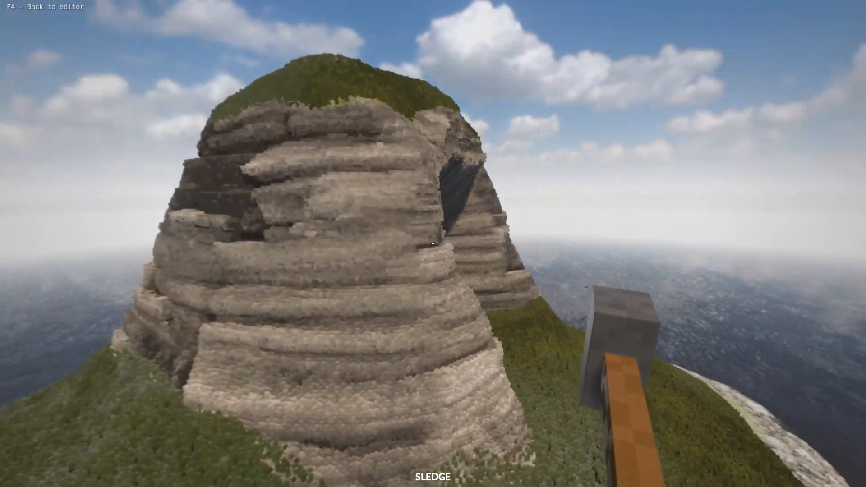
- Circle the rock arch and examine the stony shoreline where the grass meets the water
{"action": "key", "text": "w"}
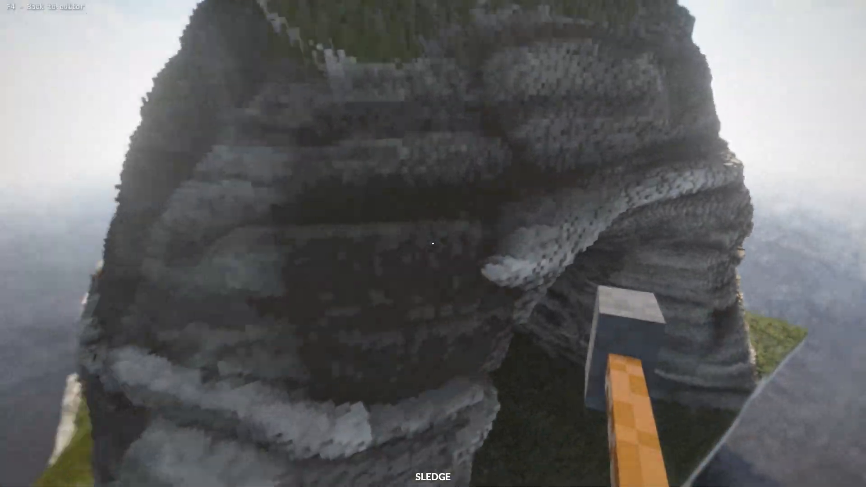
{"action": "key", "text": "w"}
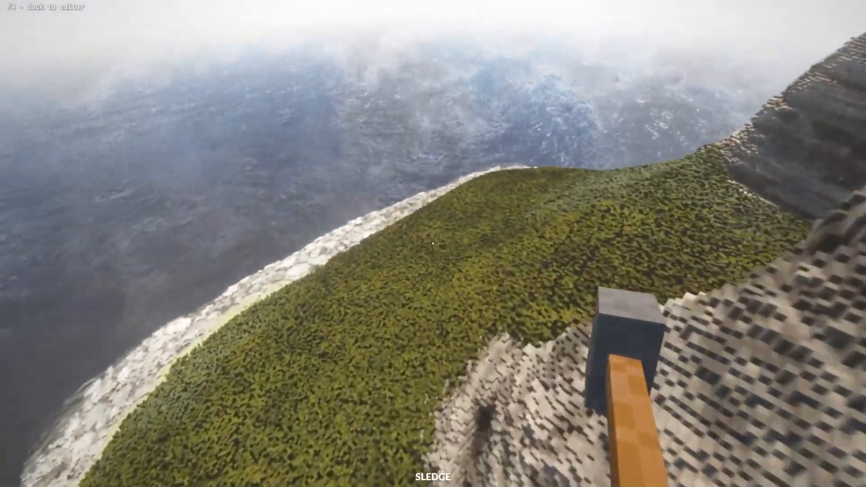
{"action": "key", "text": "w"}
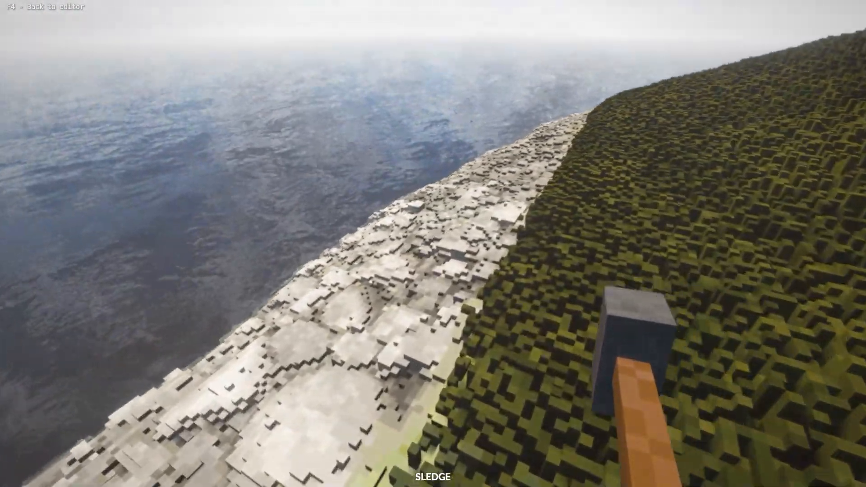
{"action": "key", "text": "w"}
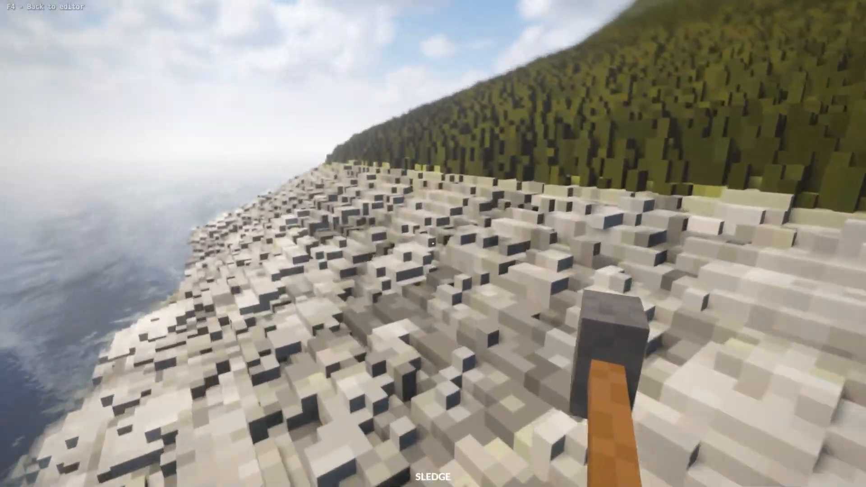
- Climb the grassy slope back to the arch, look around beneath it, and return to the editor
{"action": "key", "text": "w"}
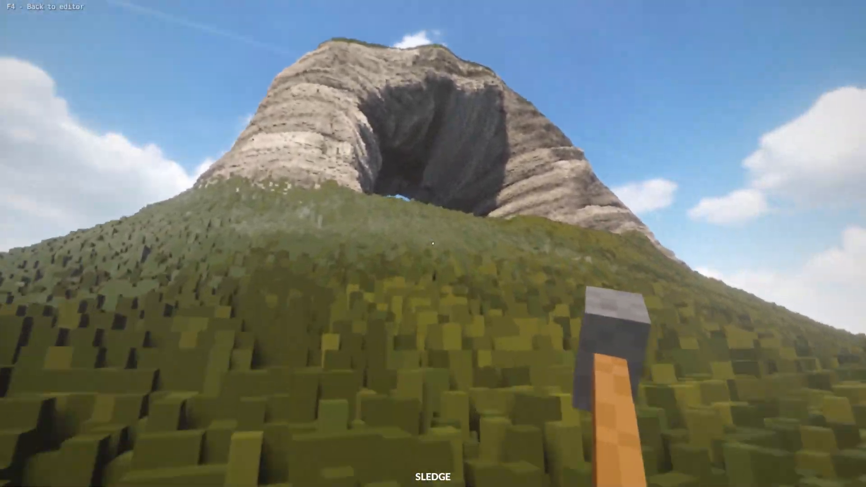
{"action": "key", "text": "w"}
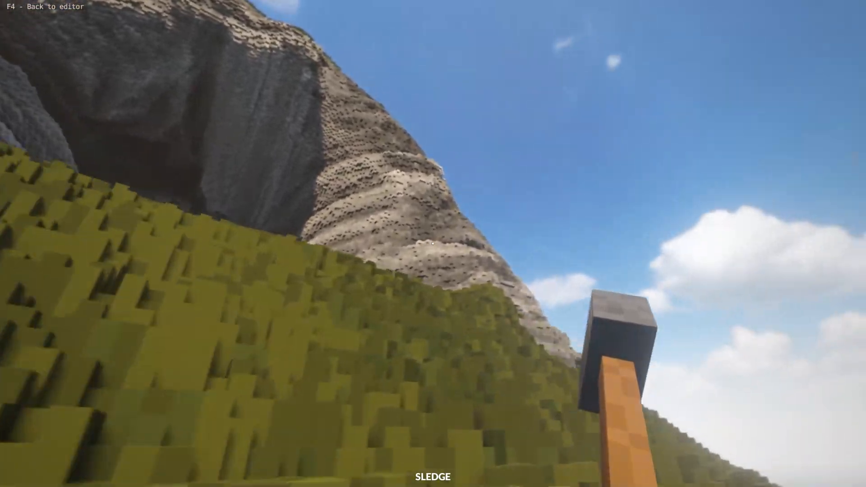
{"action": "key", "text": "w"}
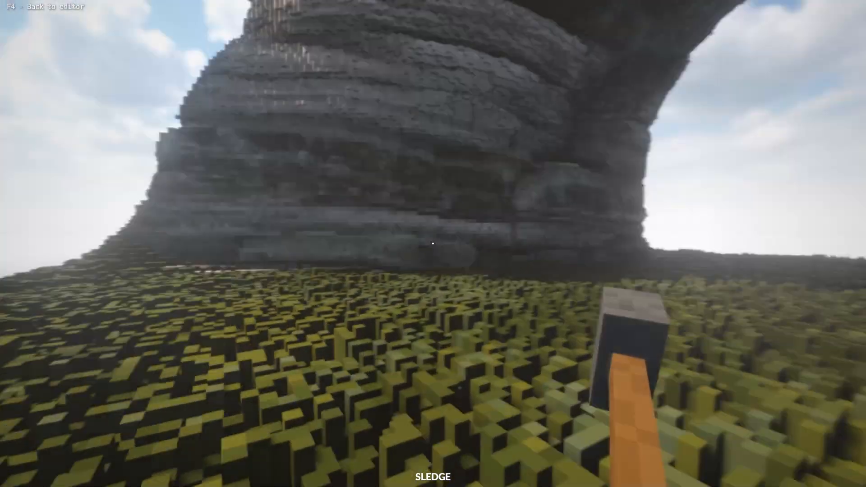
{"action": "key", "text": "w"}
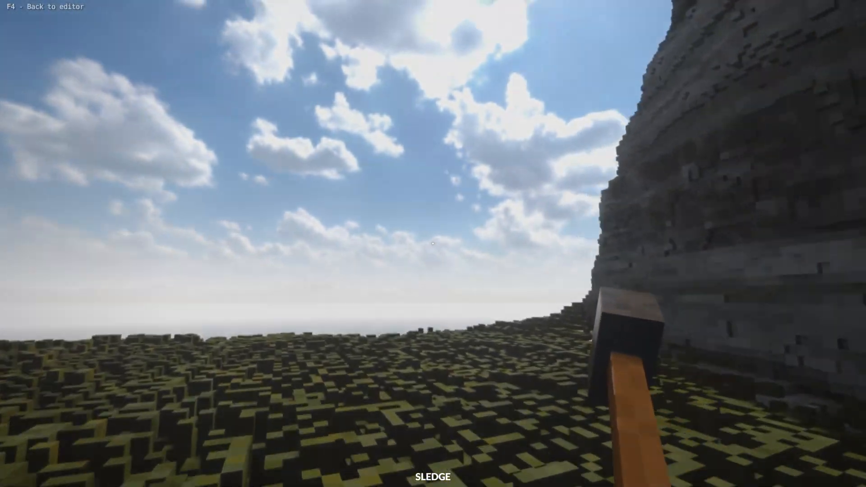
{"action": "key", "text": "F4"}
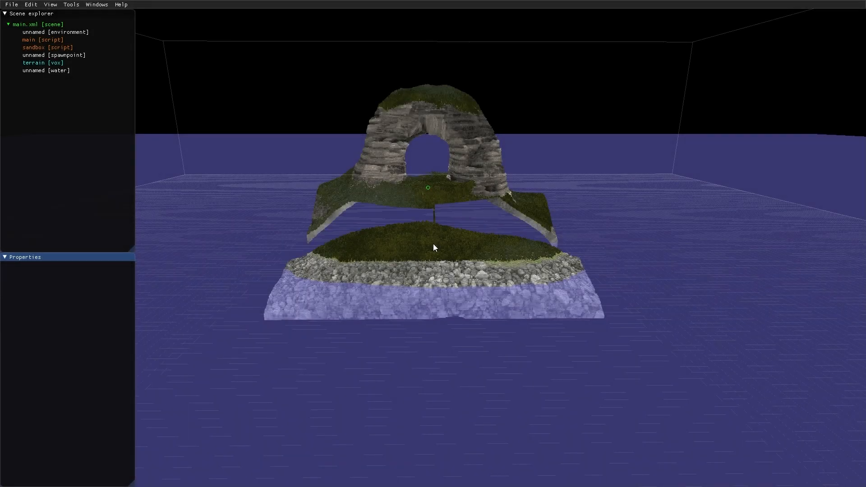